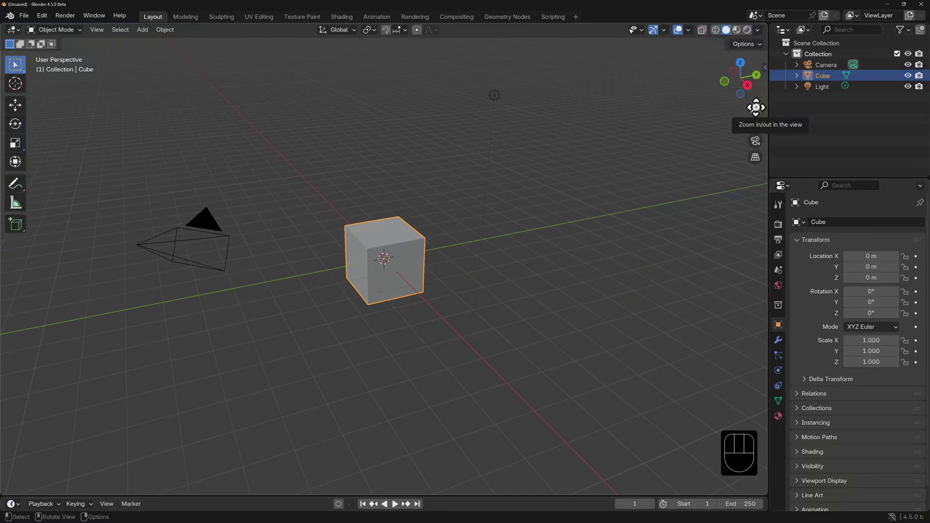
- Zoom in on the cube, toggle camera view on and off, then orthographic and back to perspective
mouse_move(756, 107)
mouse_down()
mouse_move(756, 68)
mouse_move(755, 116)
mouse_move(756, 84)
mouse_move(756, 116)
mouse_move(755, 108)
mouse_move(801, 200)
mouse_move(901, 95)
mouse_move(641, 116)
mouse_move(876, 229)
mouse_move(925, 74)
mouse_move(643, 120)
mouse_move(778, 212)
mouse_move(817, 116)
mouse_move(756, 124)
mouse_up()
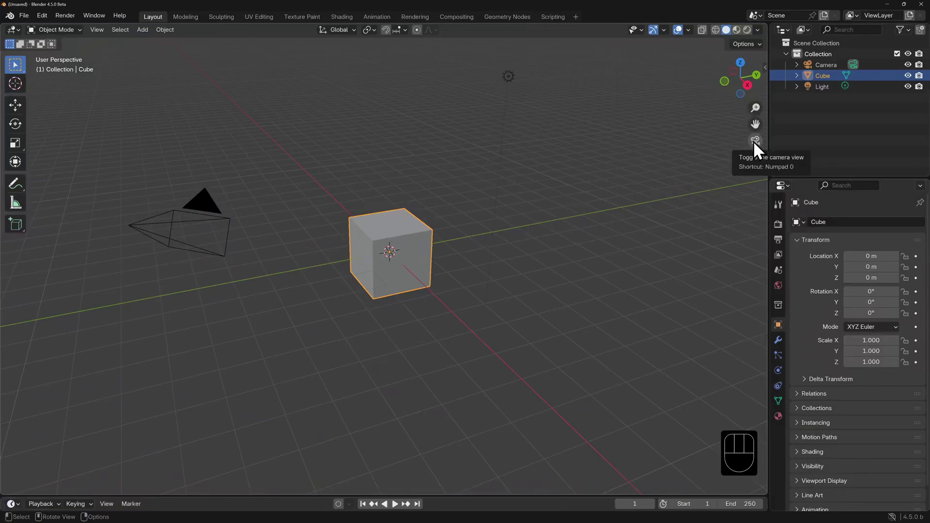
click(754, 141)
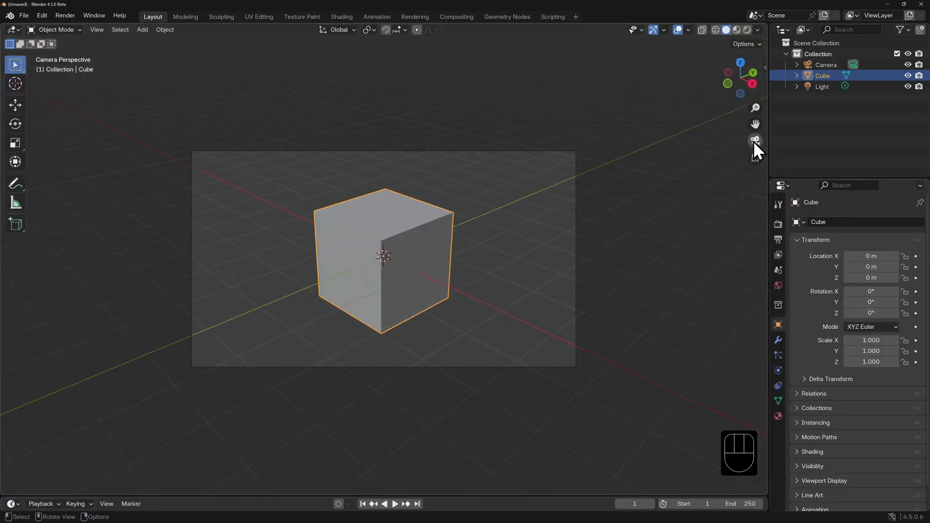
click(754, 140)
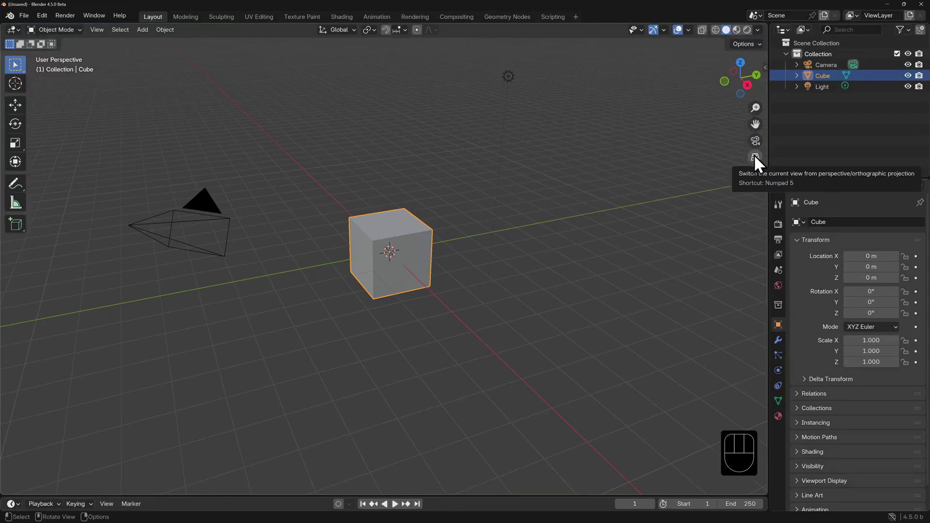
click(754, 156)
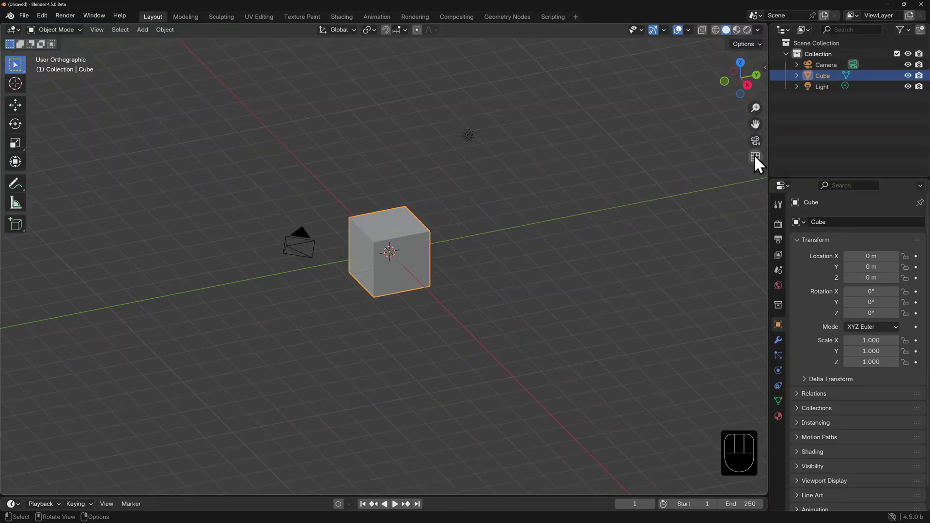
click(754, 156)
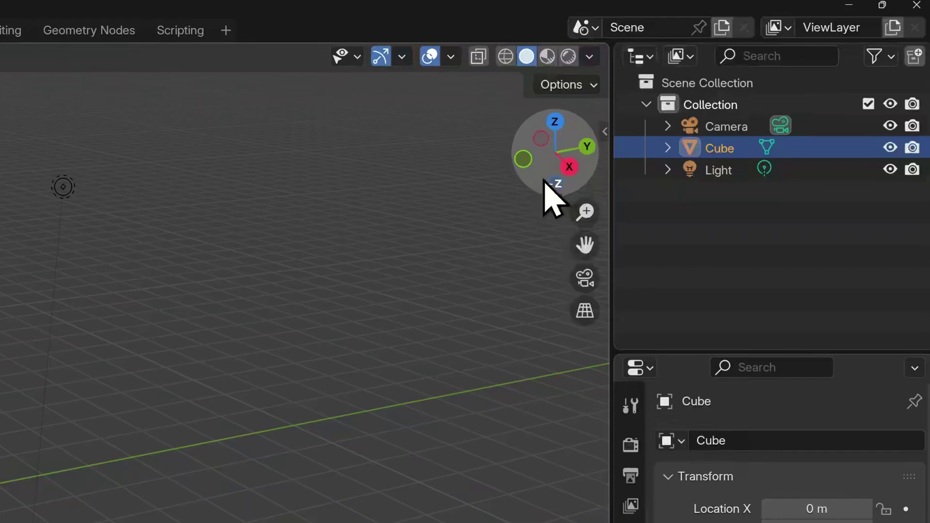
- Orbit from the top-down view to an angled view of the cube beside the camera
drag(543, 180, 494, 169)
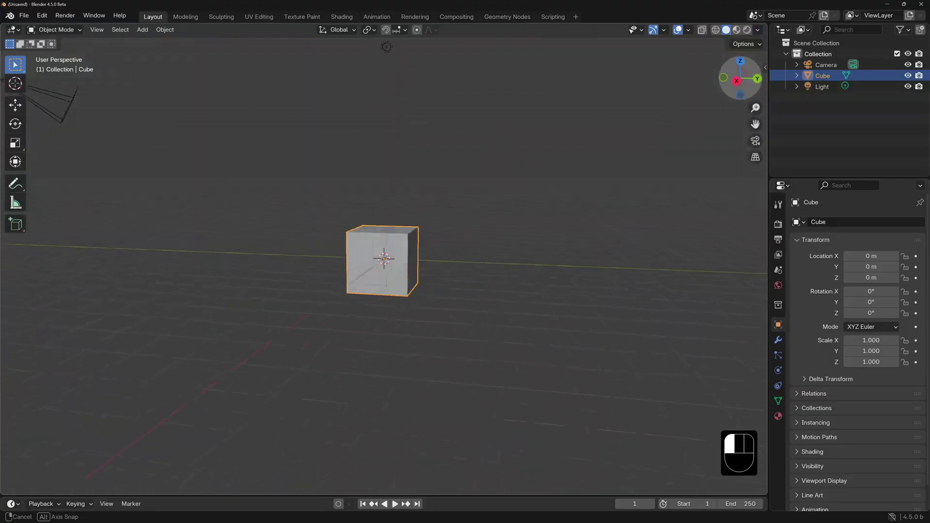
drag(336, 408, 559, 250)
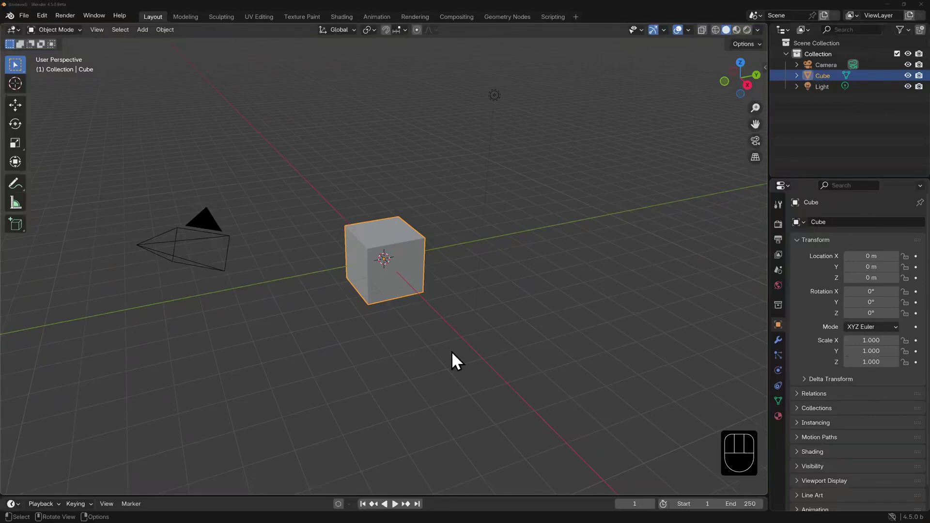
scroll(451, 351, up, 5)
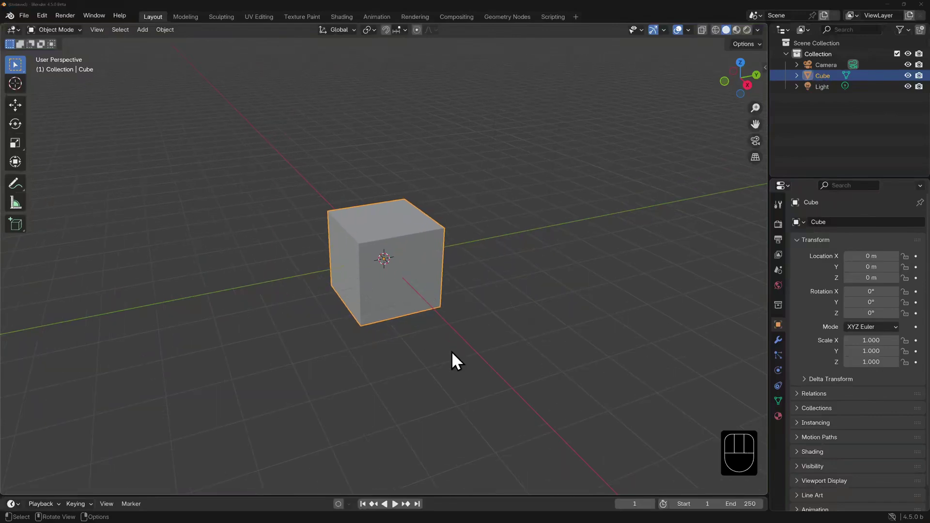
scroll(451, 351, down, 6)
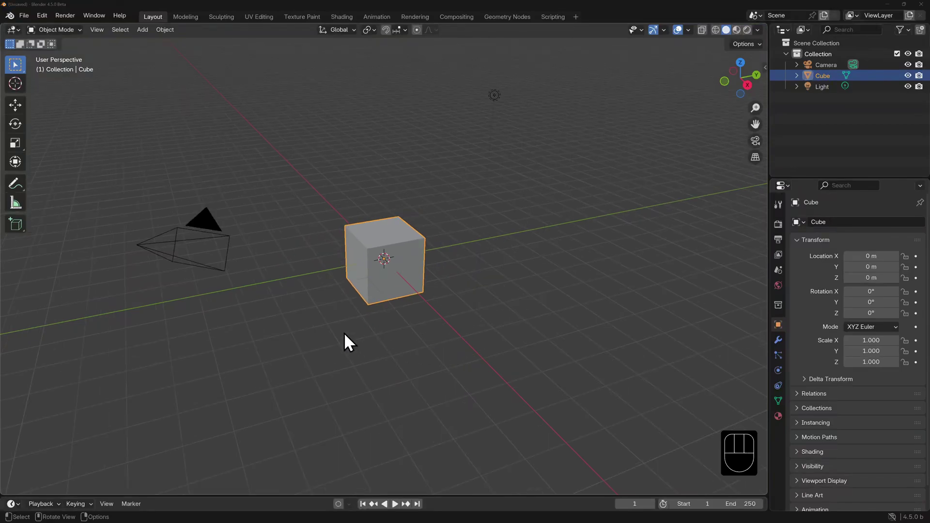
middle_drag(344, 332, 506, 311)
- Enable Emulate 3 Button Mouse in the Input preferences and orbit around the cube
click(43, 15)
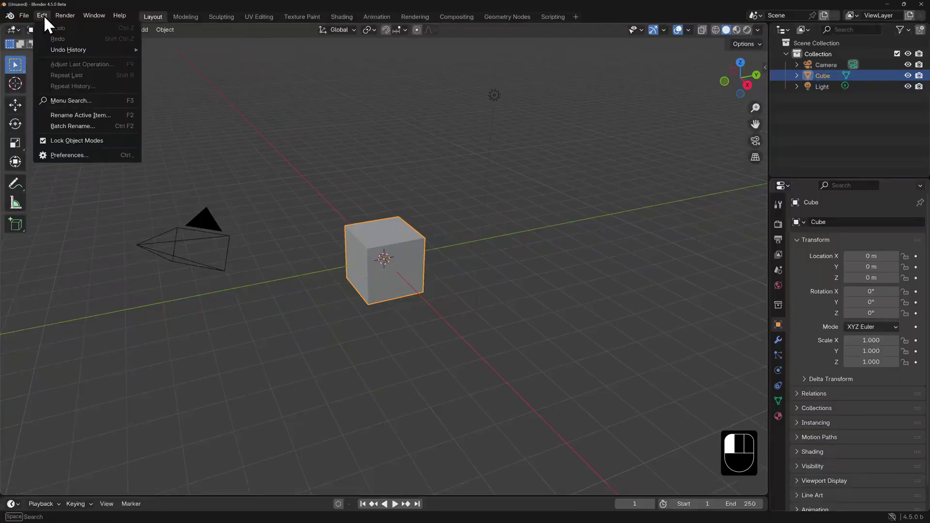
click(94, 155)
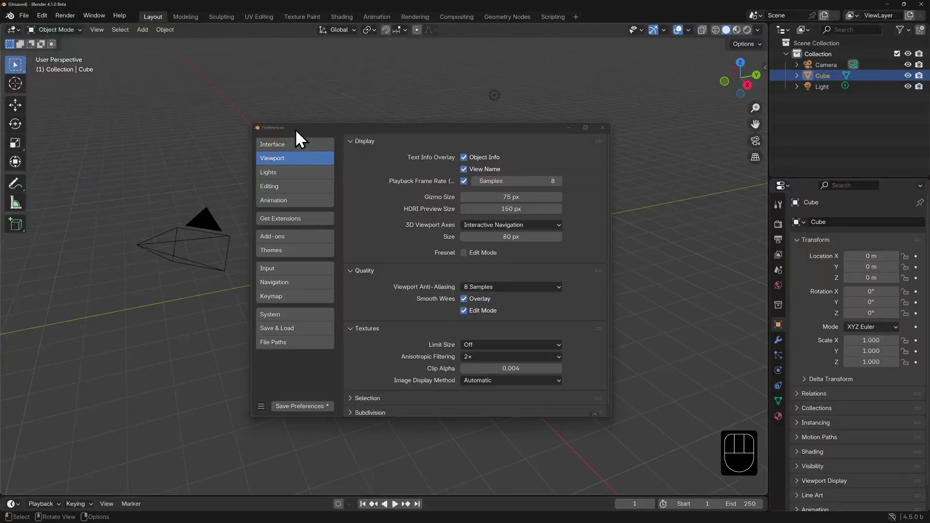
click(301, 268)
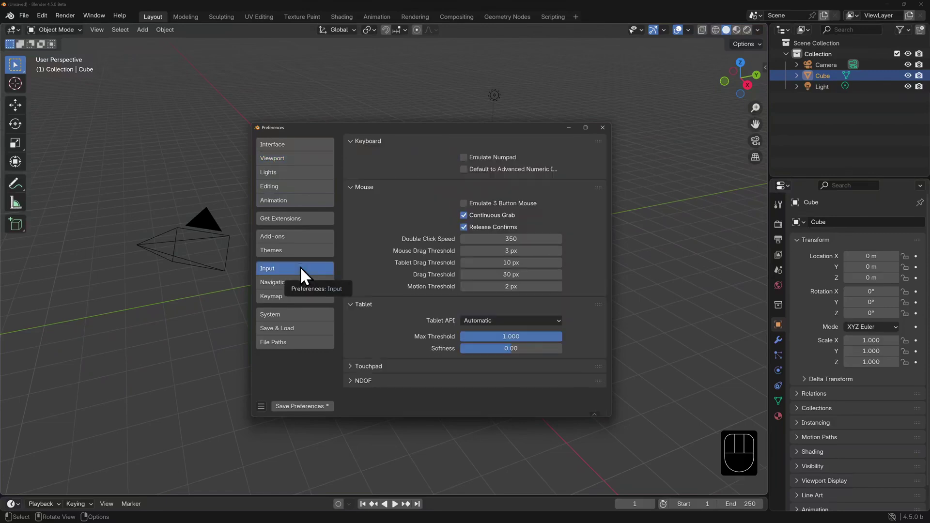
click(465, 203)
click(602, 128)
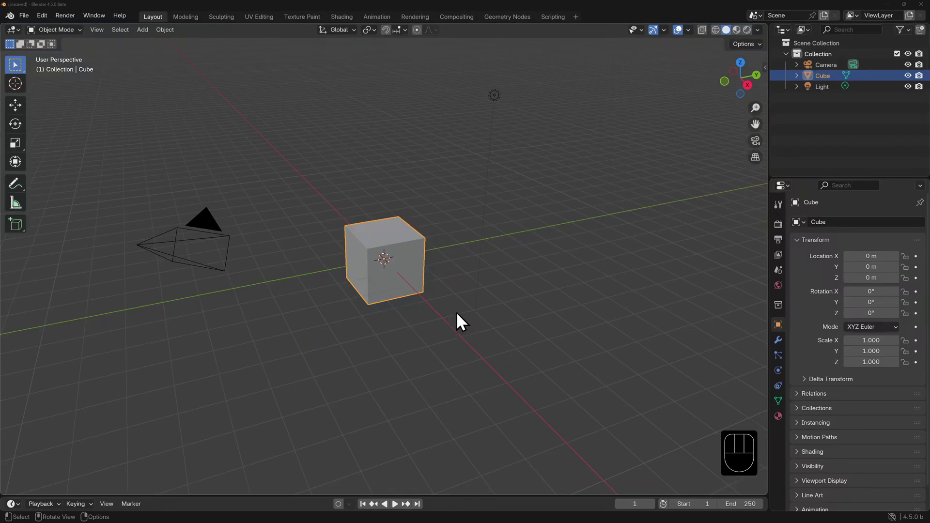
mouse_move(456, 312)
alt+mouse_down()
mouse_move(473, 328)
mouse_move(553, 309)
mouse_move(489, 329)
mouse_move(370, 317)
mouse_move(533, 322)
mouse_move(504, 283)
mouse_move(403, 310)
mouse_move(472, 302)
mouse_move(472, 333)
mouse_move(459, 245)
mouse_move(457, 332)
mouse_move(454, 245)
mouse_move(453, 310)
alt+mouse_up()
- Turn Emulate 3 Button Mouse back off in the preferences
click(42, 15)
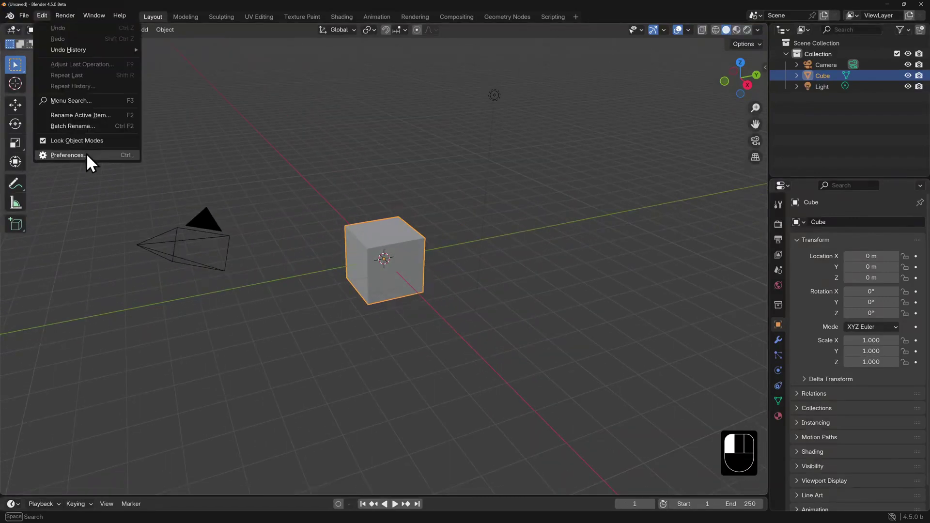
click(87, 155)
click(466, 205)
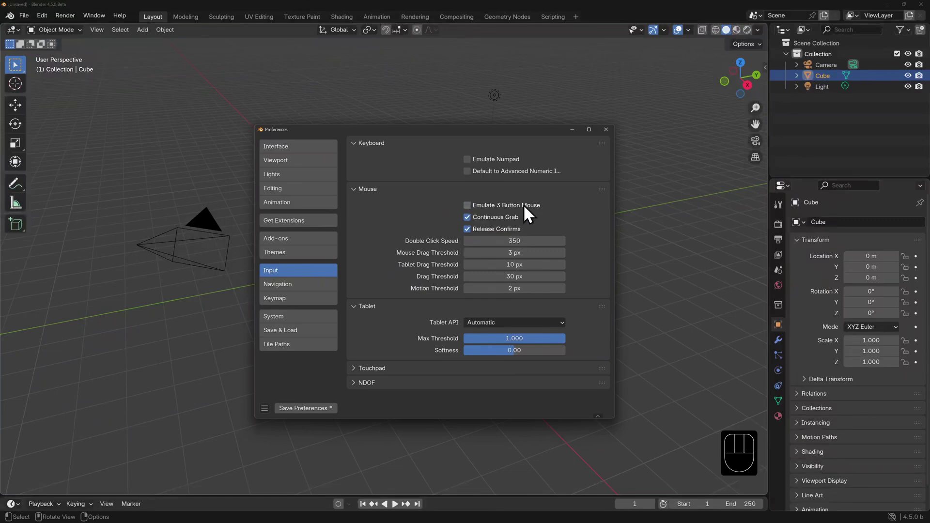
click(605, 130)
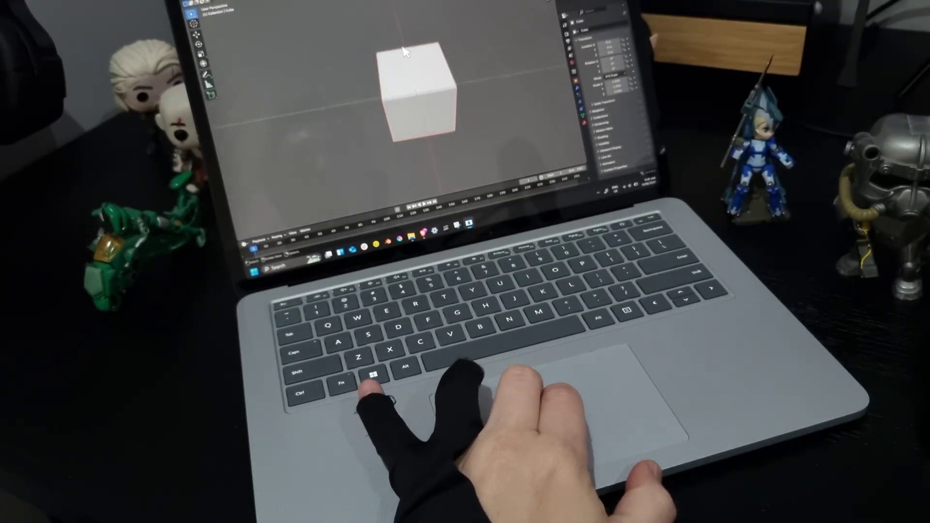
- Orbit down to a lower angle, zoom in and out, then orbit to show the cube's top and side faces
middle_drag(405, 52, 406, 52)
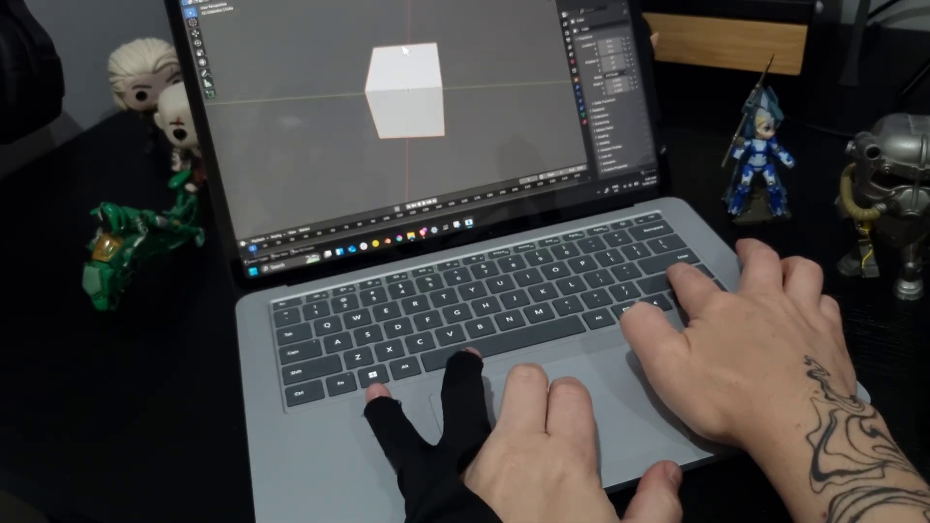
middle_drag(405, 52, 404, 50)
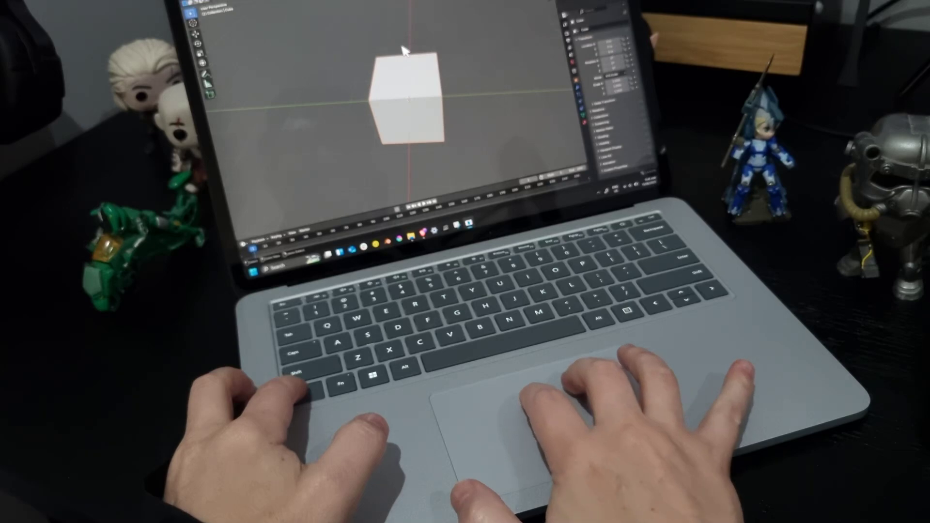
scroll(403, 47, down, 3)
scroll(402, 47, up, 6)
scroll(402, 47, down, 5)
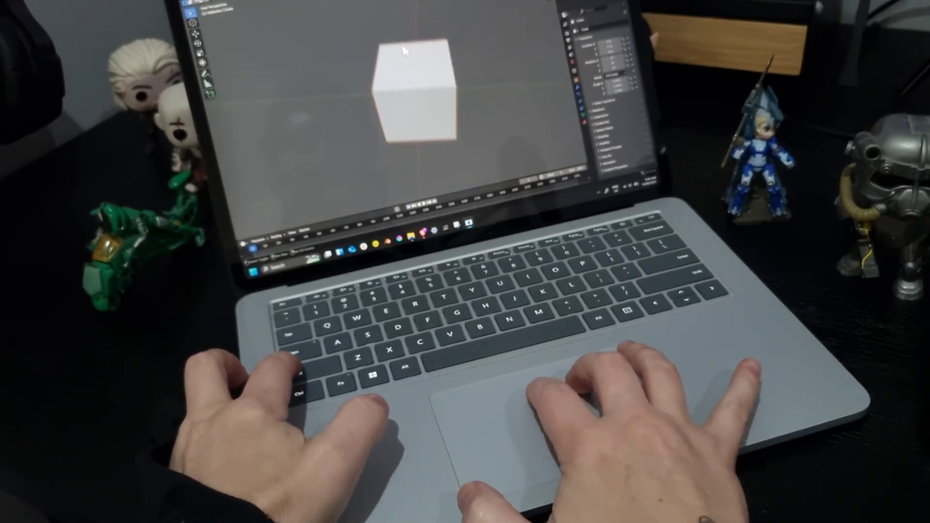
middle_drag(402, 47, 406, 52)
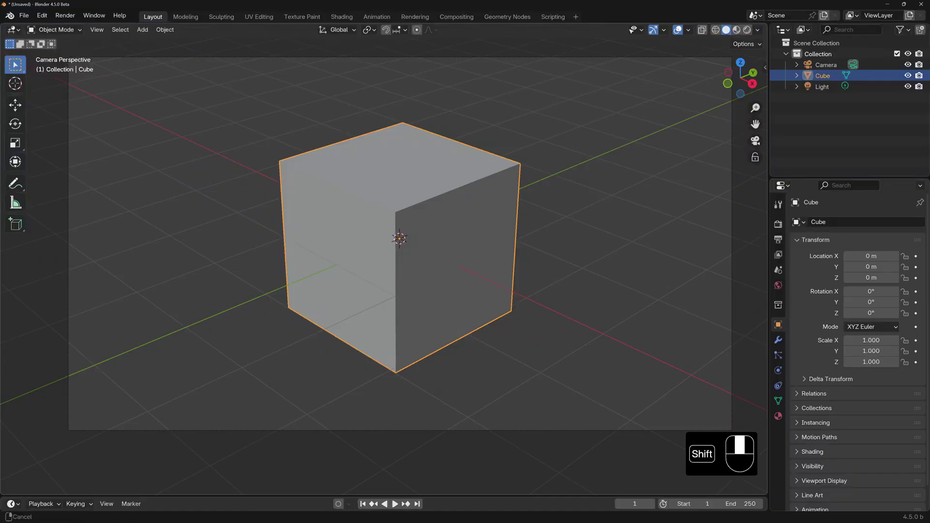
- Pan and orbit the view, set middle-mouse dragging to pan, and pan across the scene
shift+middle_drag(400, 239, 421, 276)
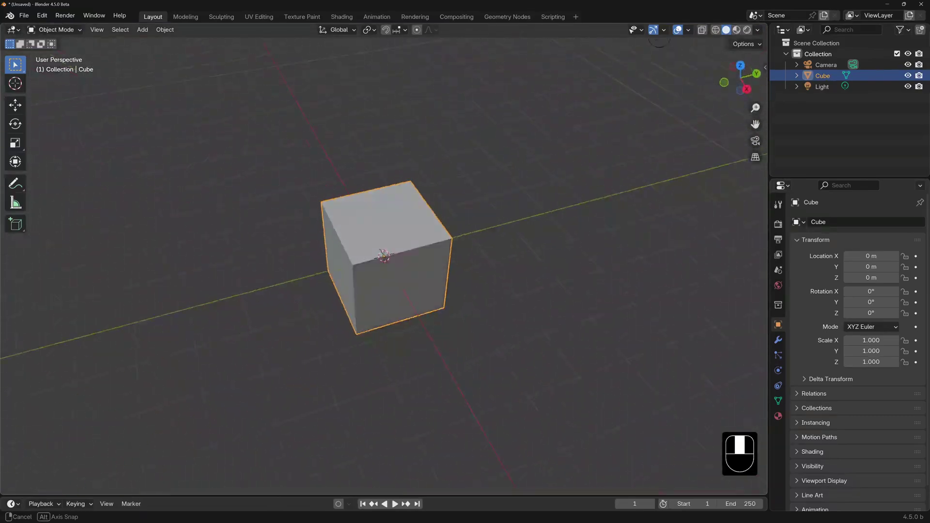
key(KP_0)
shift+middle_drag(402, 233, 377, 282)
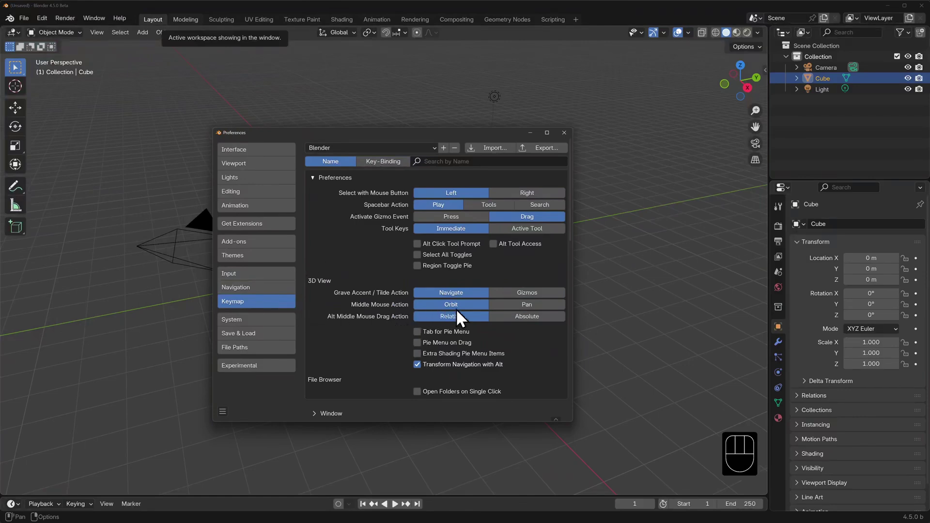
click(522, 303)
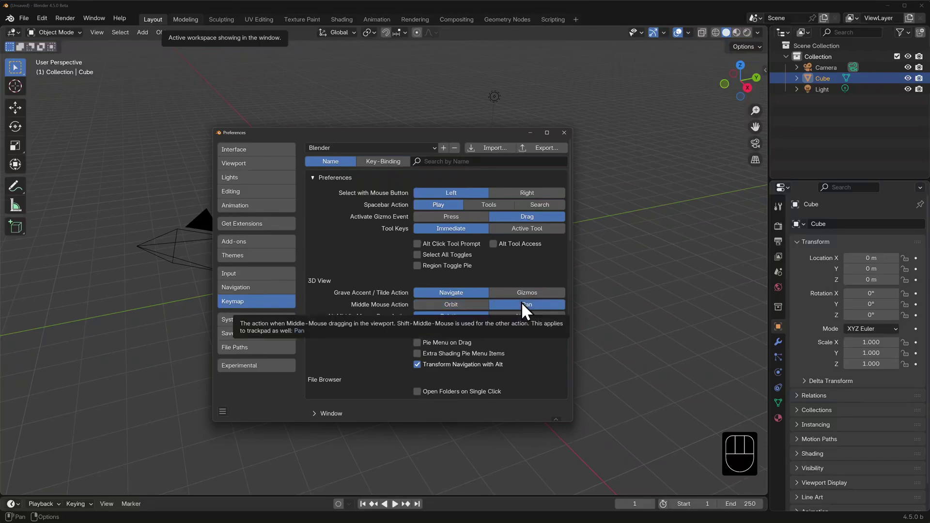
click(564, 133)
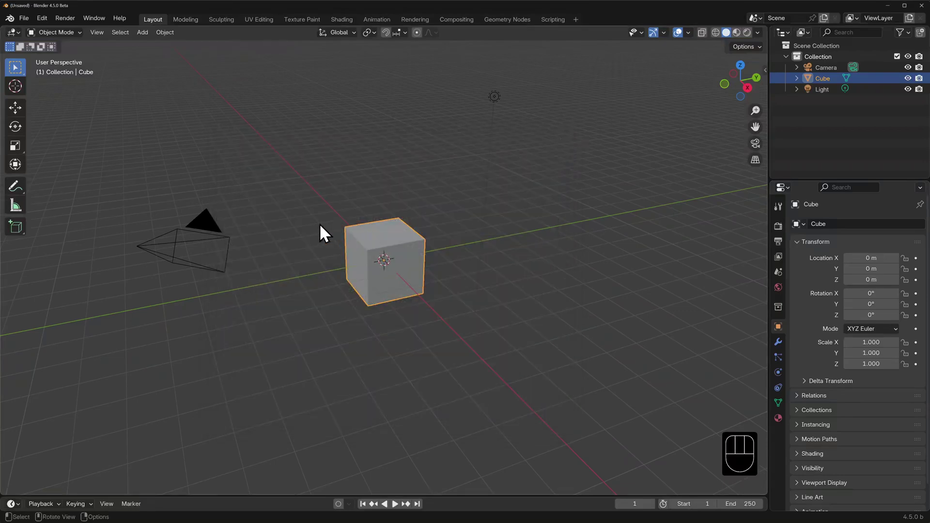
middle_drag(307, 227, 228, 201)
- Enable Emulate 3 Button Mouse in Input preferences via Ctrl+comma, then orbit around the cube
key(ctrl+comma)
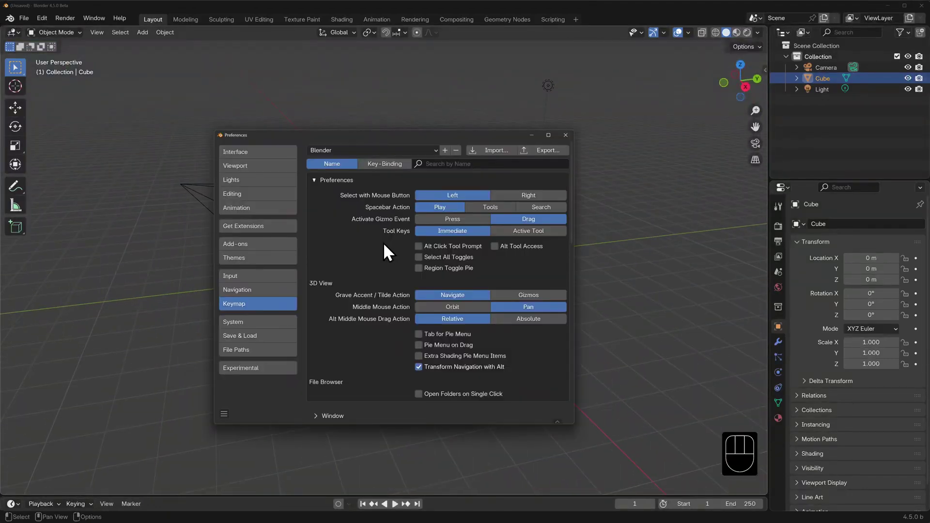
click(264, 275)
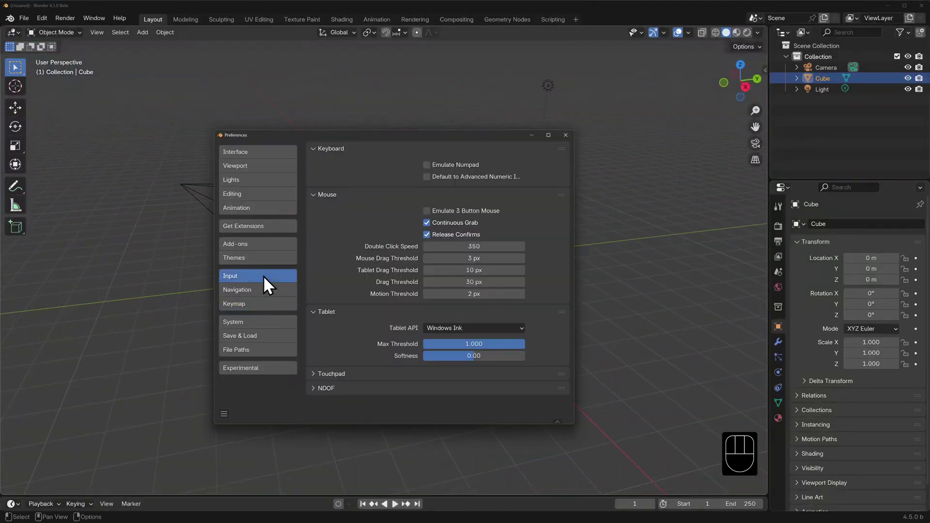
click(426, 211)
click(566, 135)
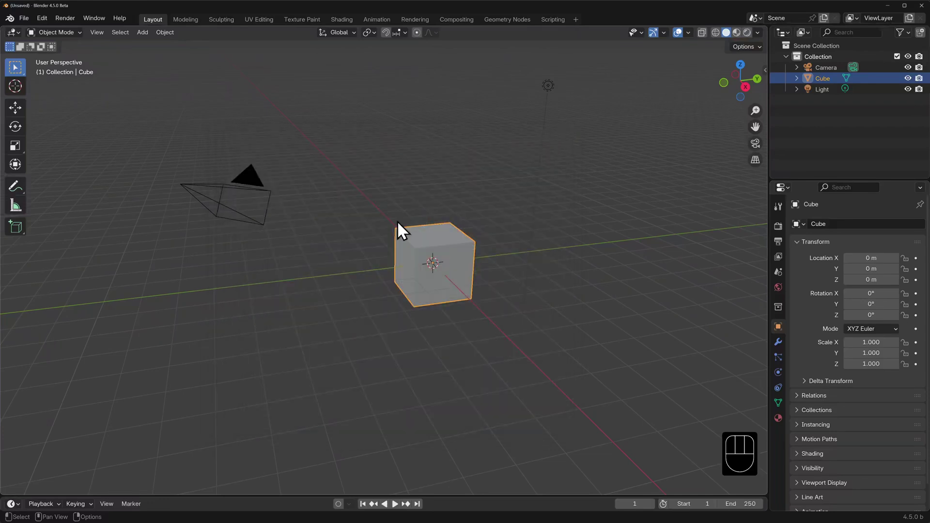
mouse_move(357, 227)
alt+mouse_down()
mouse_move(420, 222)
mouse_move(374, 254)
mouse_move(359, 247)
mouse_move(370, 241)
mouse_move(365, 231)
mouse_move(429, 250)
mouse_move(321, 234)
mouse_move(354, 234)
alt+mouse_up()
- Set the Keymap preference Middle Mouse Action back to Orbit
click(43, 18)
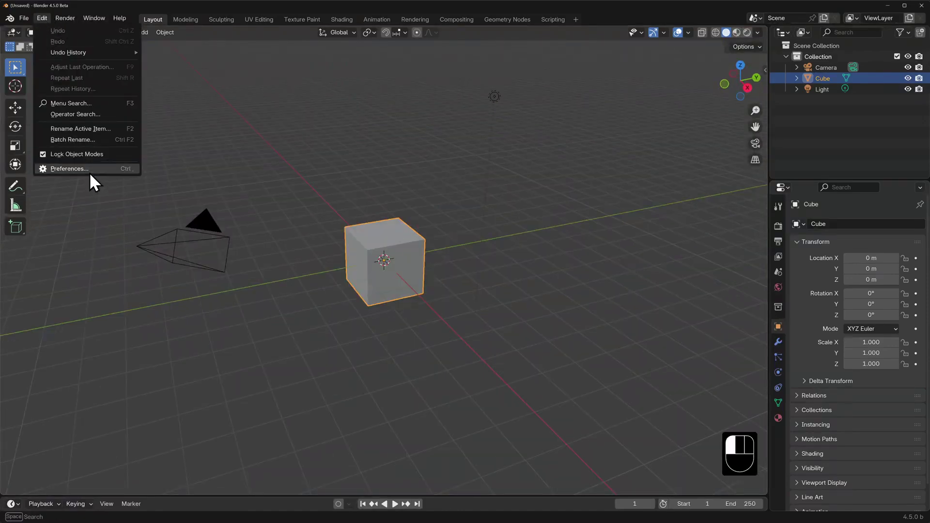
click(89, 171)
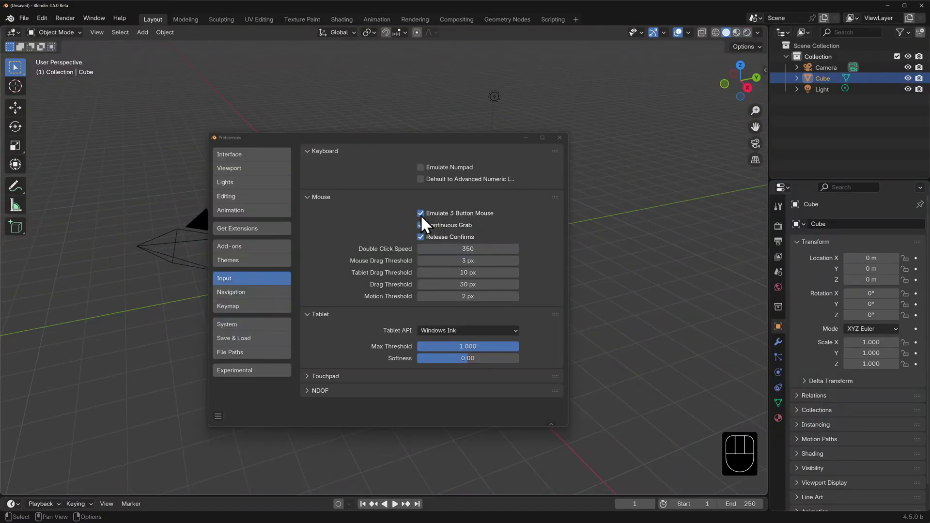
click(267, 305)
click(431, 309)
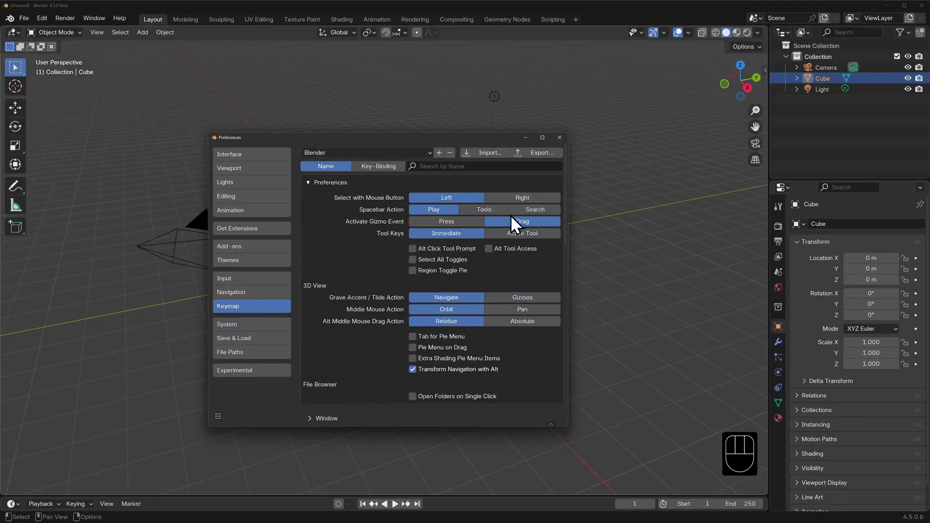
click(558, 138)
- Zoom out, orbit, and pan the view so the cube shifts to the right
drag(120, 55, 558, 369)
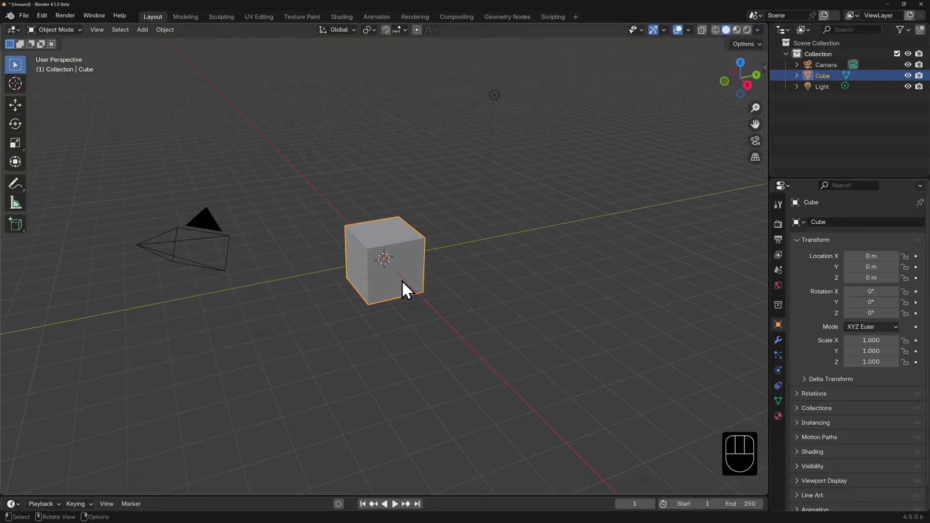
scroll(402, 280, down, 2)
middle_drag(402, 280, 388, 199)
shift+middle_drag(336, 269, 762, 236)
- Reselect Cube in the Outliner and frame it in the viewport with Ctrl+Numpad period
click(558, 265)
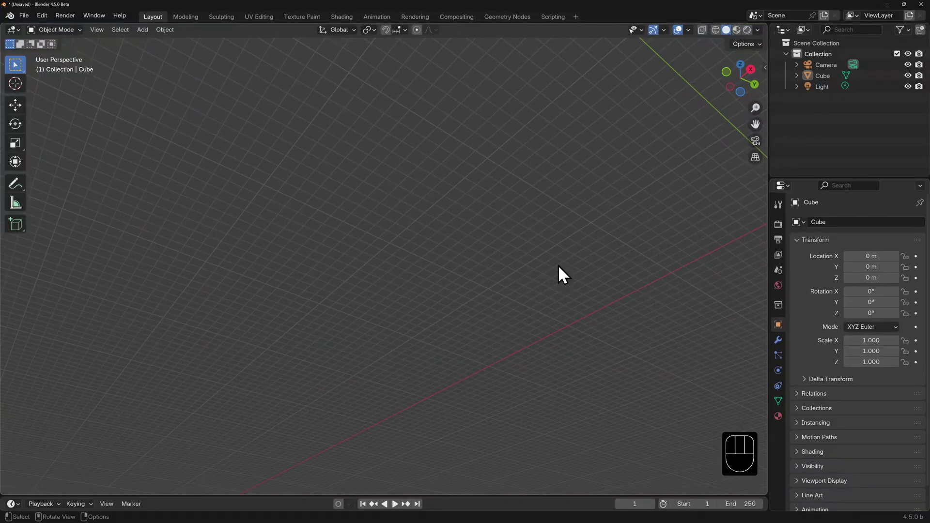
click(97, 30)
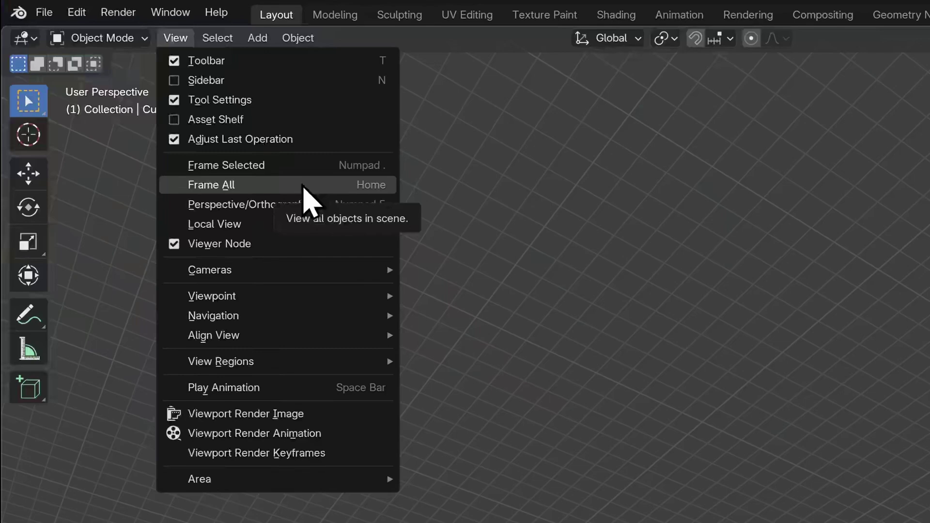
click(390, 191)
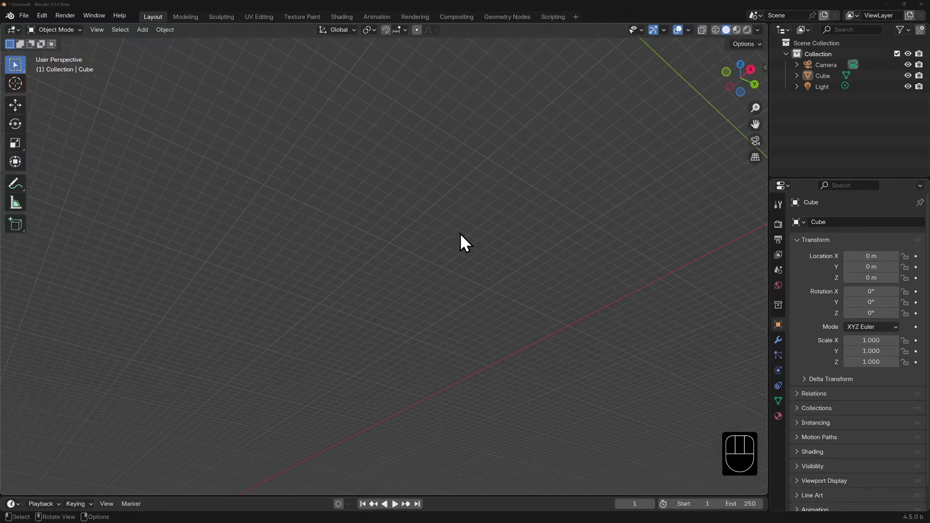
click(867, 76)
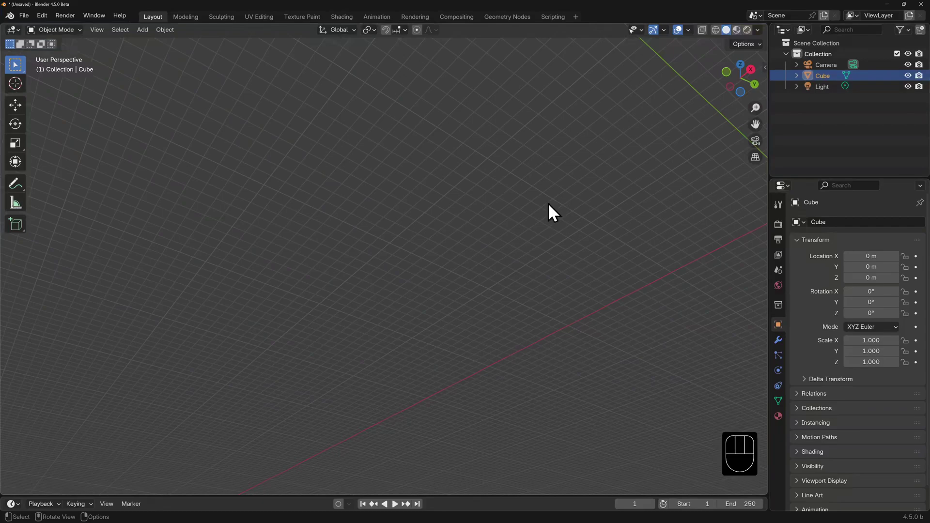
key(ctrl+KP_Decimal)
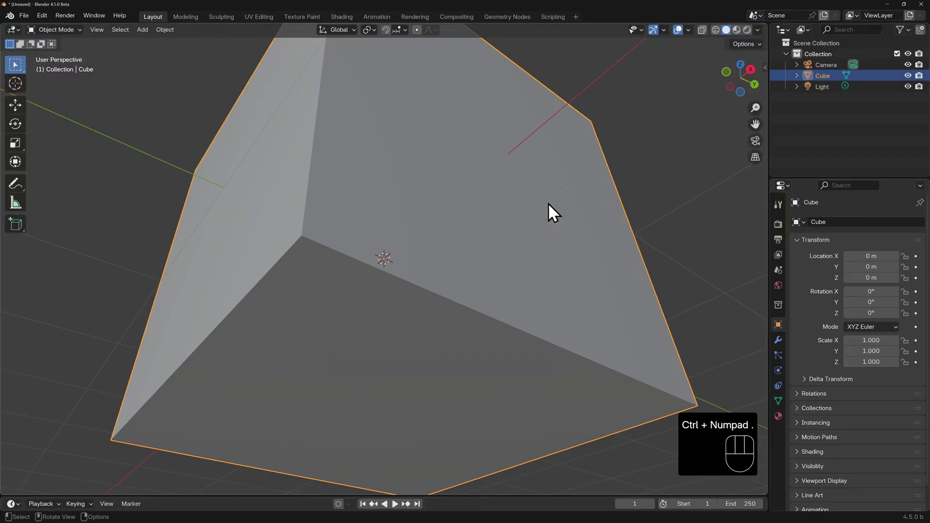
- Frame all objects, the cube, light and camera, with the Home key
key(Home)
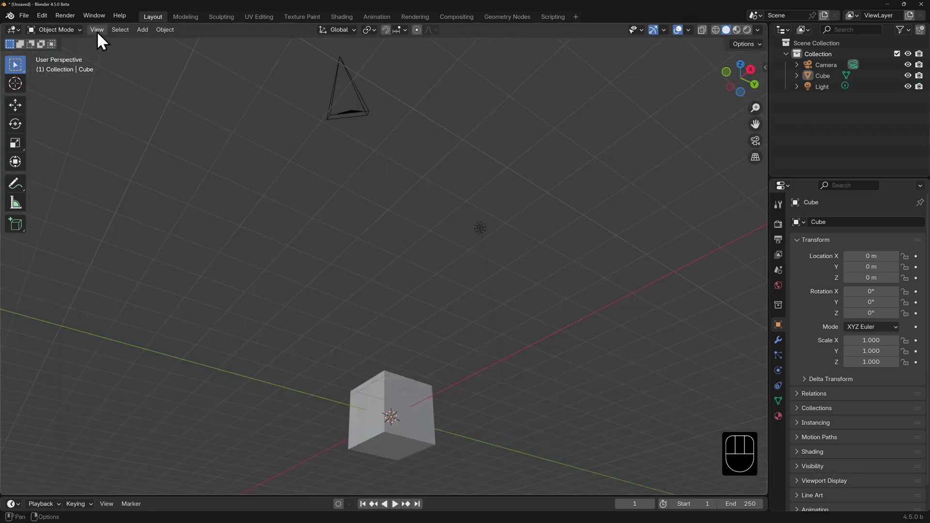
- Show the View menu's Viewpoint submenu listing the preset views
click(97, 30)
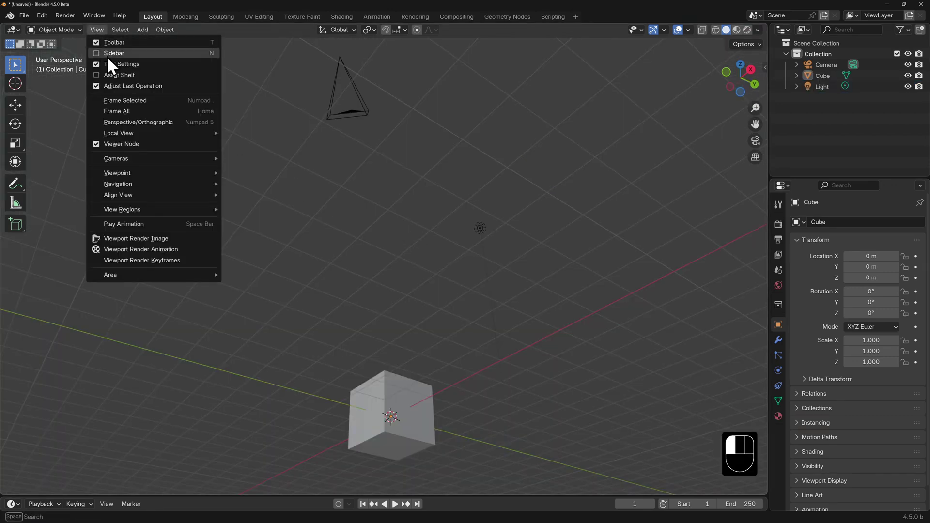
mouse_move(183, 173)
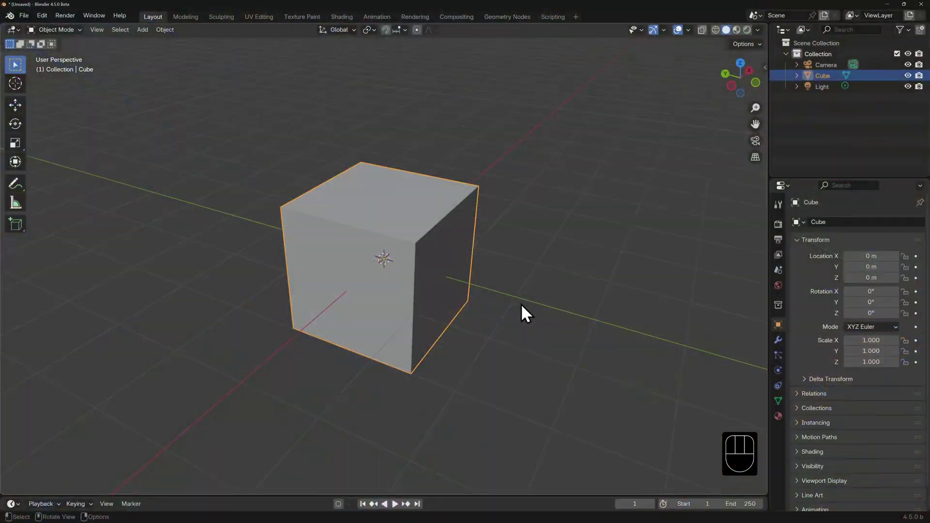
- Cycle through top, front, right, bottom, back and left orthographic views, ending on front
key(KP_7)
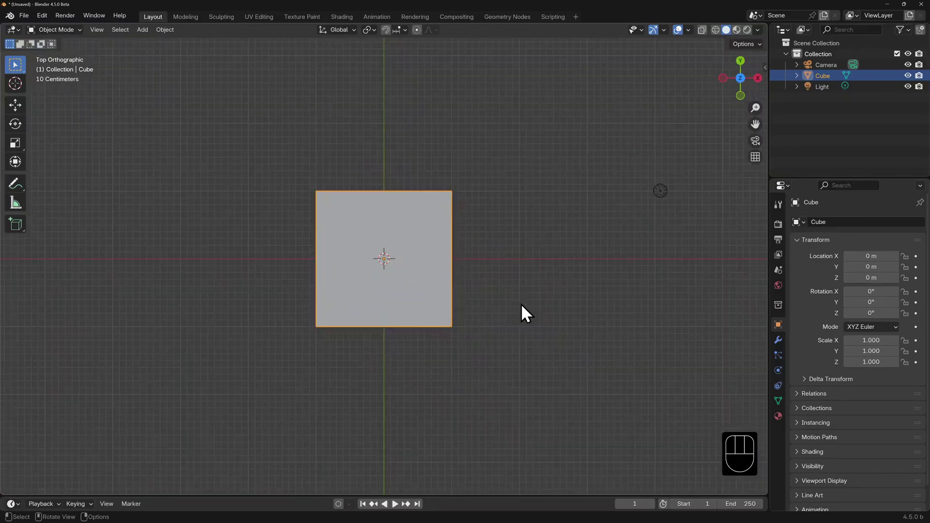
key(KP_1)
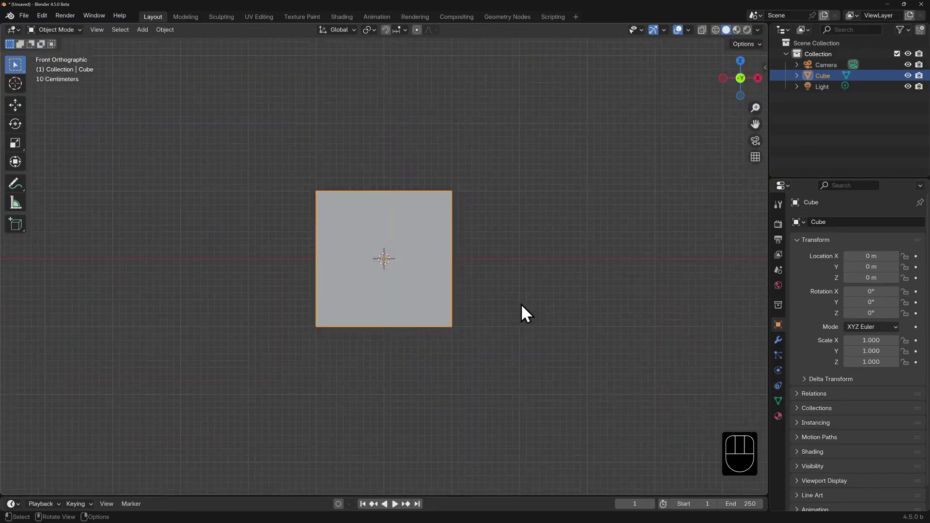
key(KP_3)
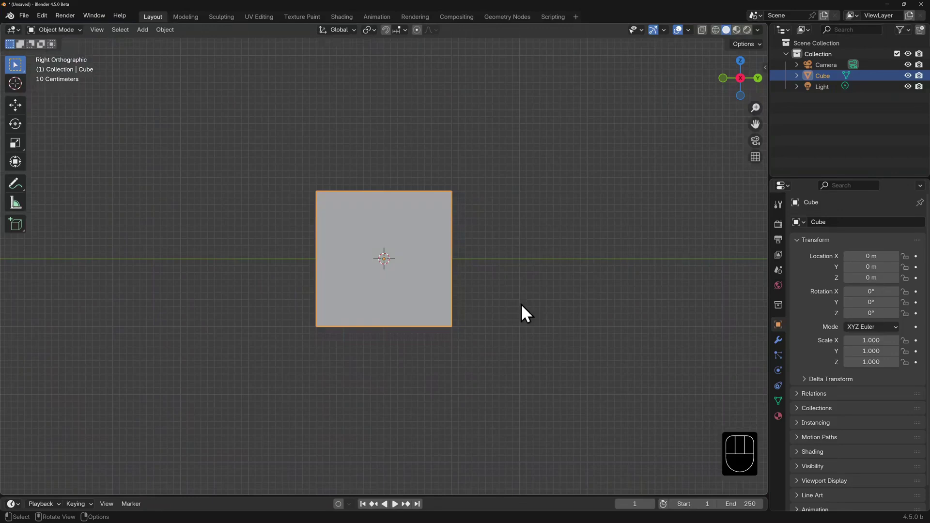
key(ctrl)
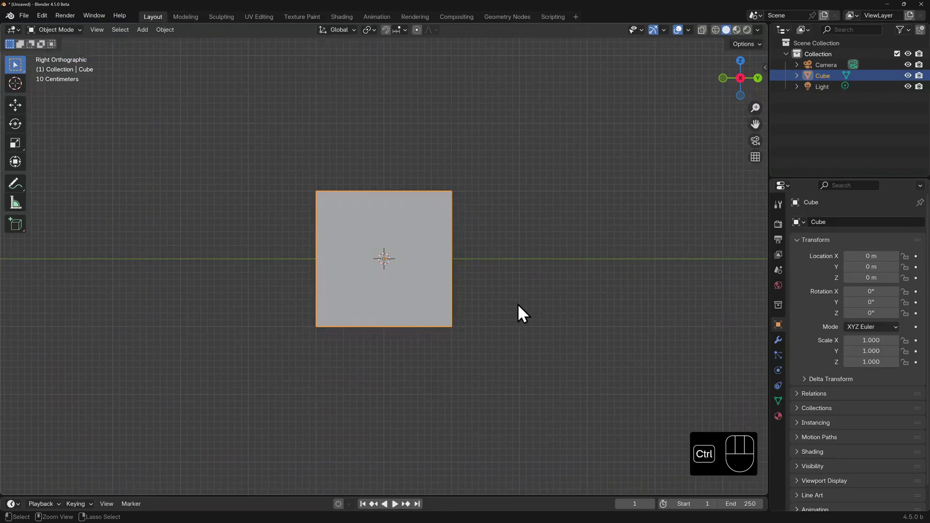
key(ctrl+KP_7)
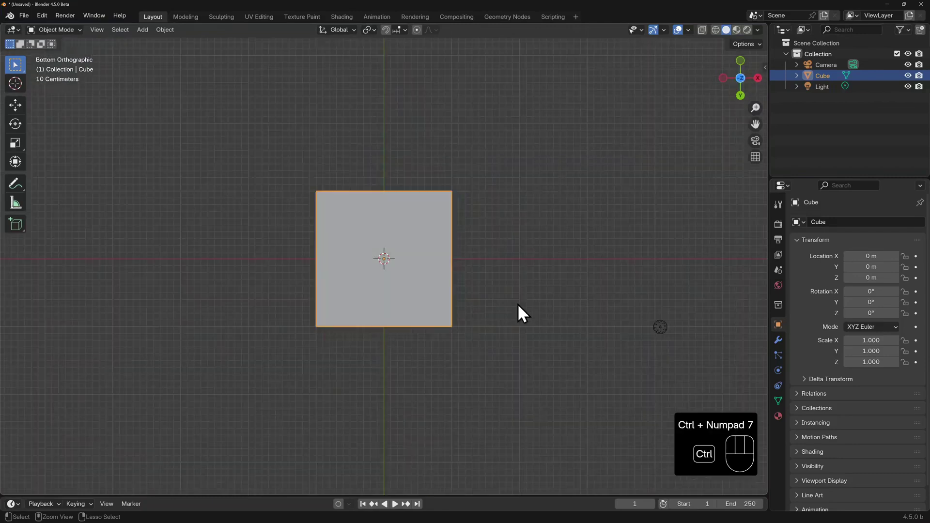
key(ctrl+KP_1)
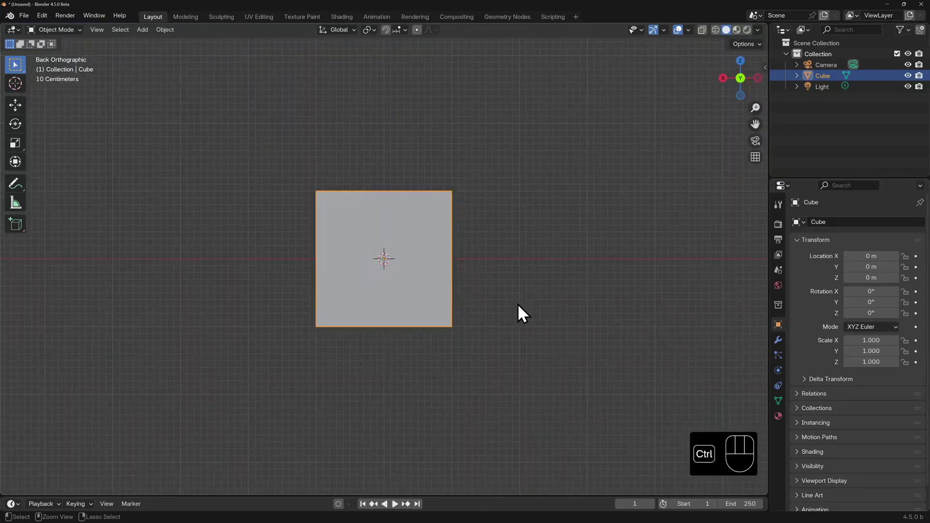
key(ctrl+KP_3)
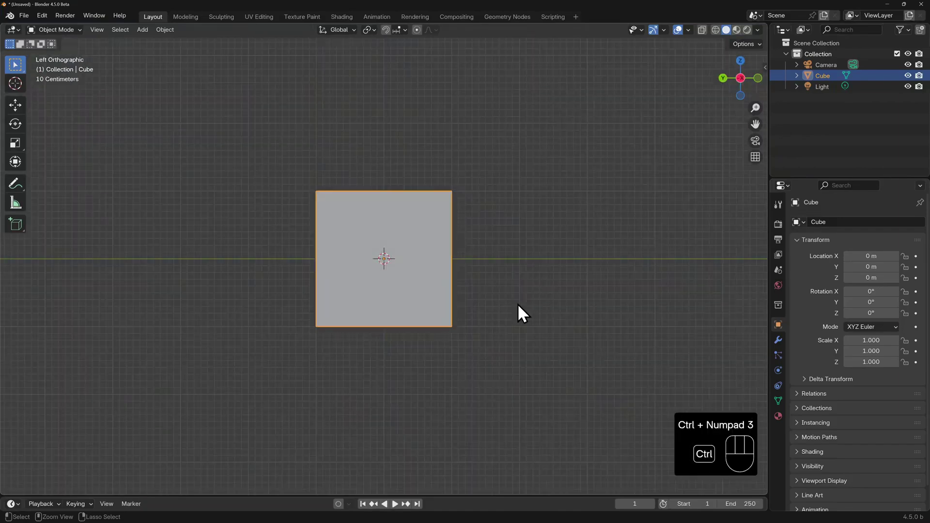
key(KP_1)
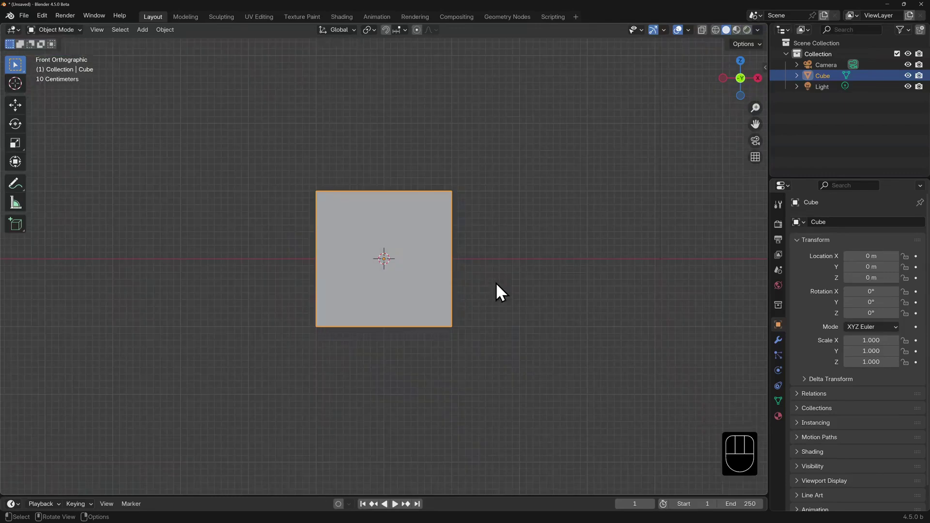
- Orbit the view left and right in steps to show the cube's side
key(KP_4)
key(KP_4)
key(KP_4)
key(KP_4)
key(KP_4)
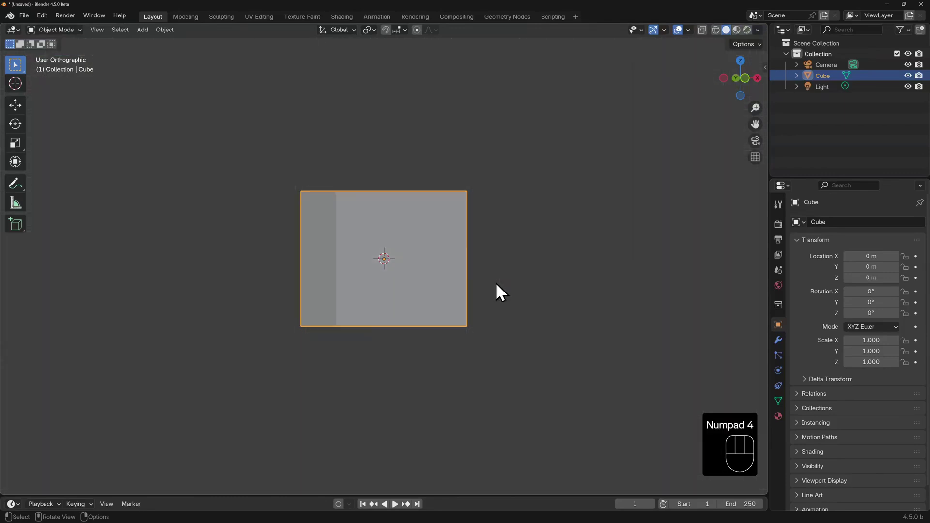
key(KP_4)
key(KP_4)
key(KP_4)
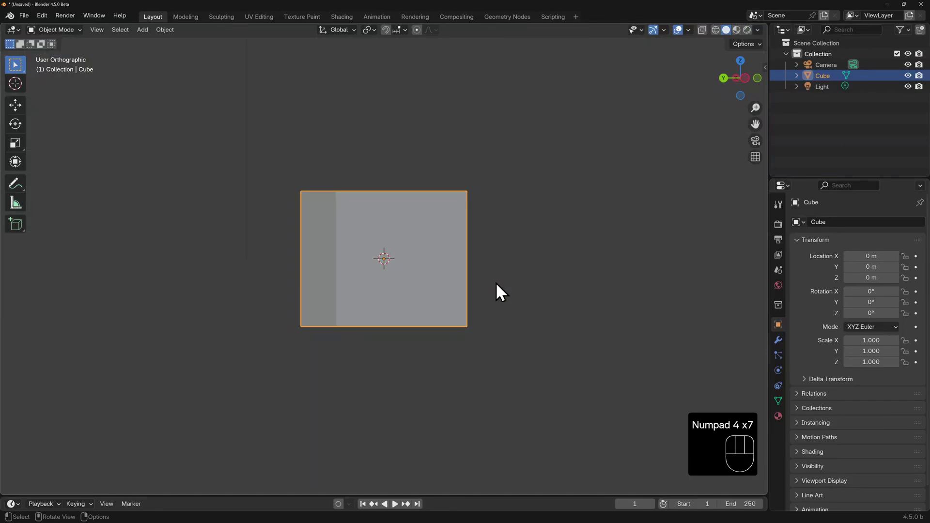
key(KP_6)
key(KP_6)
key(KP_6)
key(KP_6)
key(KP_6)
key(KP_6)
key(KP_6)
key(KP_6)
key(KP_6)
key(KP_6)
- Move through front and top views, then settle on an angled orthographic three-quarter view
key(KP_1)
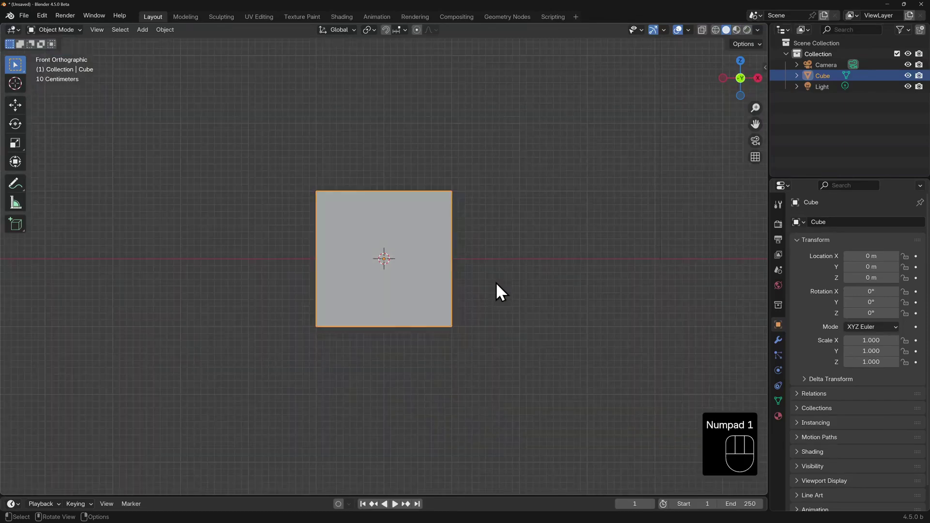
key(KP_8)
key(KP_8)
key(KP_8)
key(KP_8)
key(KP_8)
key(KP_8)
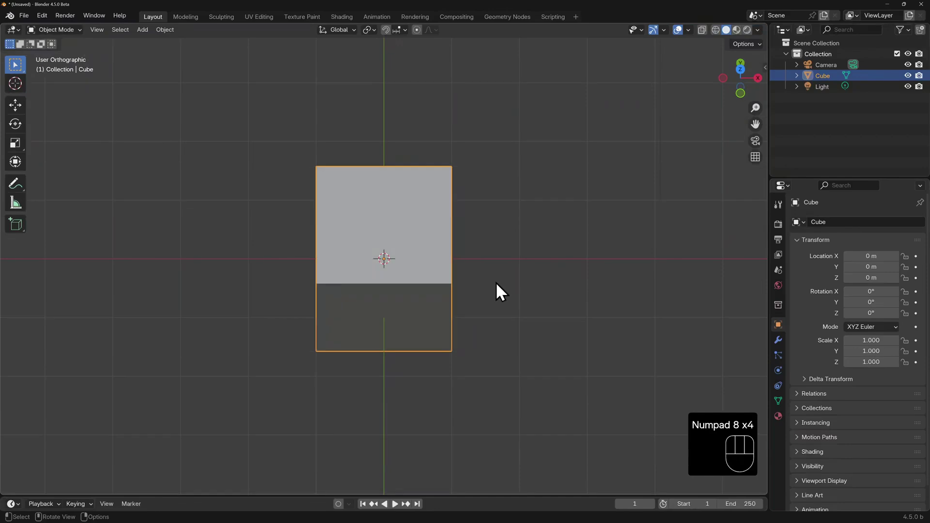
key(KP_2)
key(KP_2)
key(KP_2)
key(KP_2)
key(KP_2)
key(KP_2)
key(KP_2)
key(KP_2)
key(KP_2)
key(KP_2)
key(KP_2)
key(KP_2)
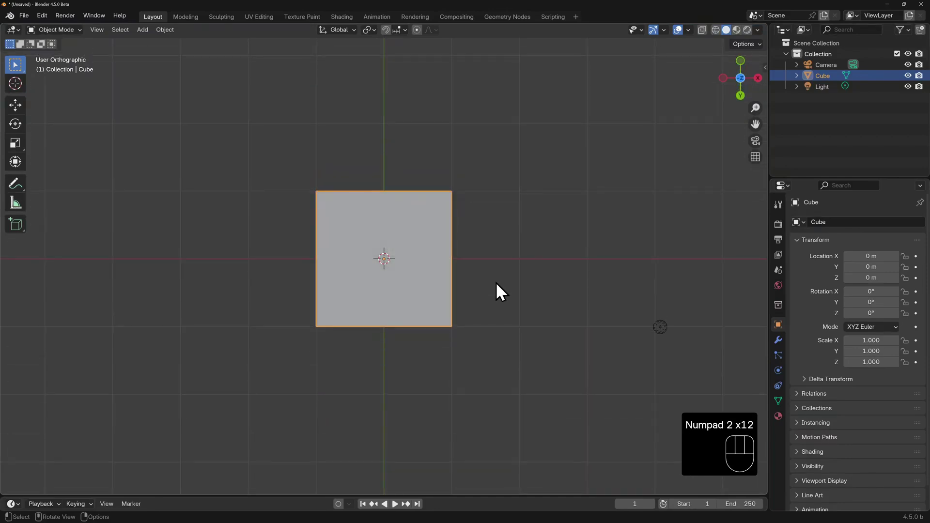
middle_drag(496, 282, 513, 280)
key(KP_5)
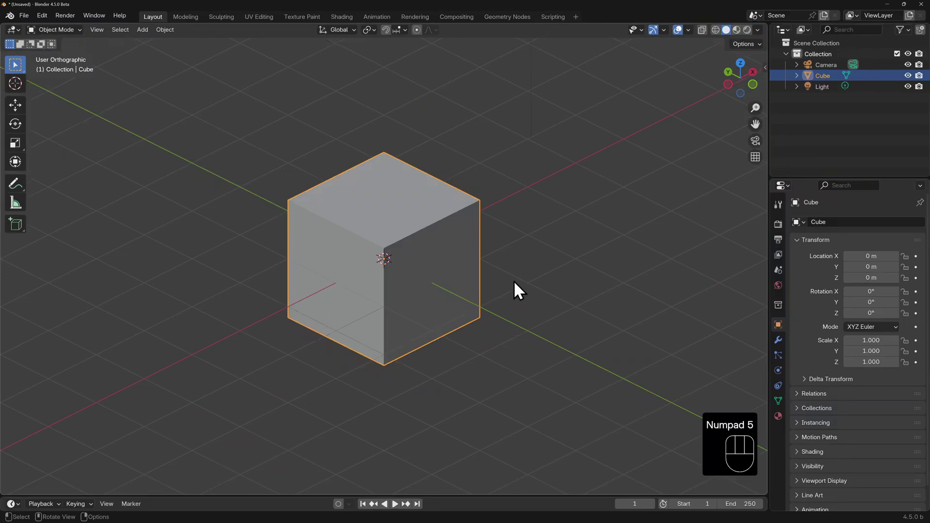
- Return to perspective, look through the scene camera, and zoom until its frame nearly fills the viewport
key(KP_5)
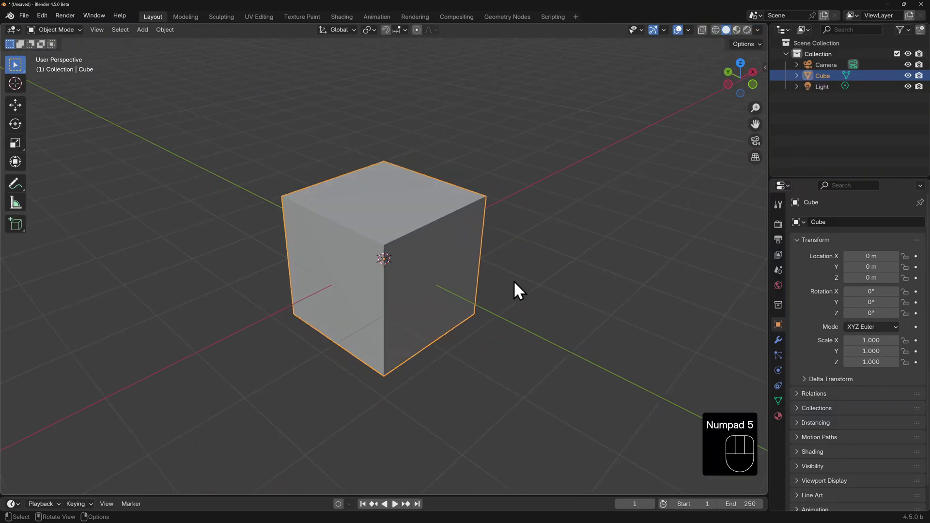
key(KP_0)
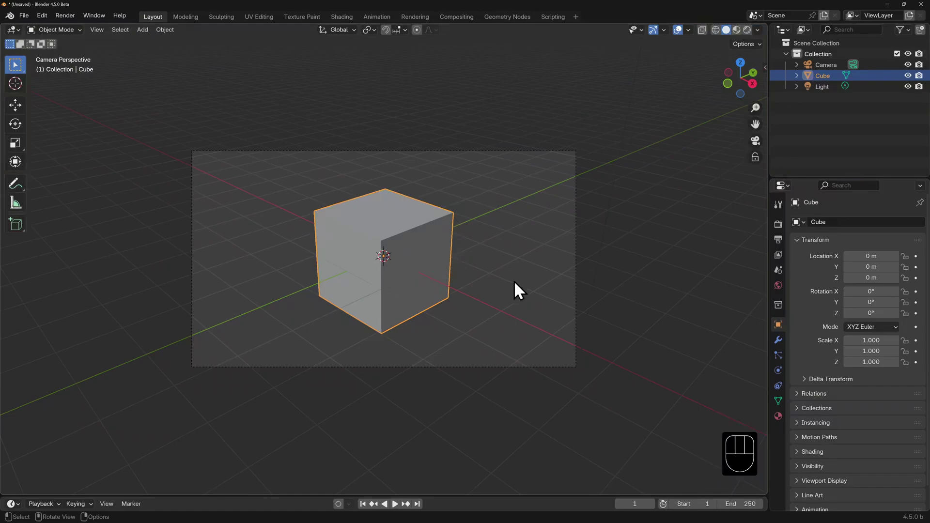
key(KP_0)
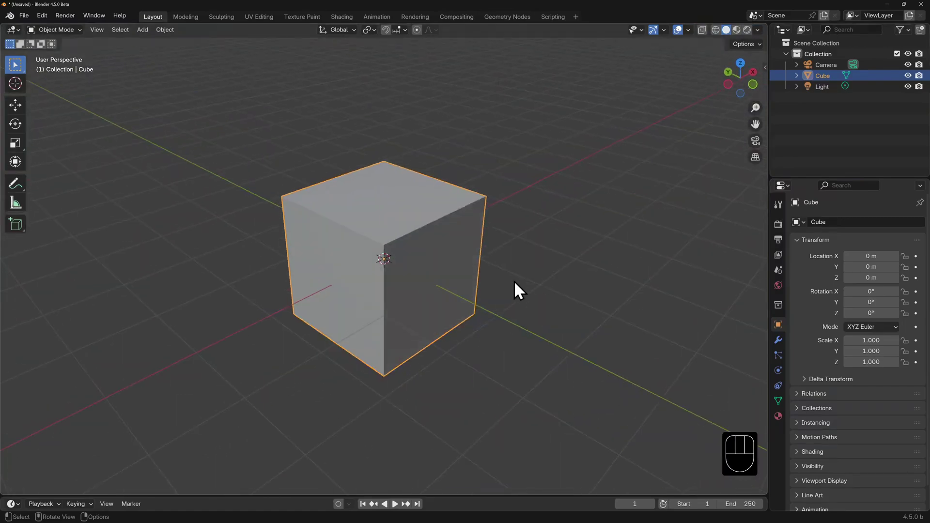
key(KP_0)
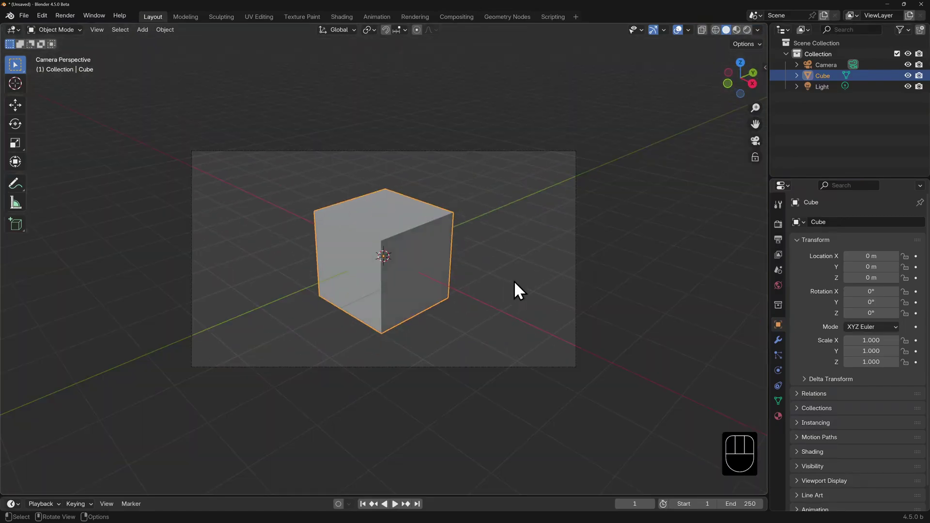
scroll(435, 277, up, 3)
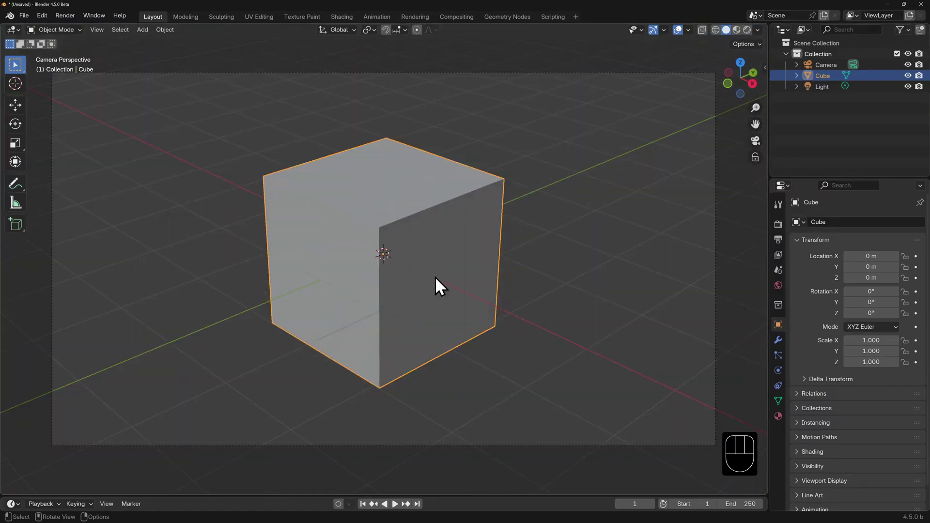
click(43, 16)
- Tick Emulate Numpad in the Input section of Blender Preferences
click(68, 166)
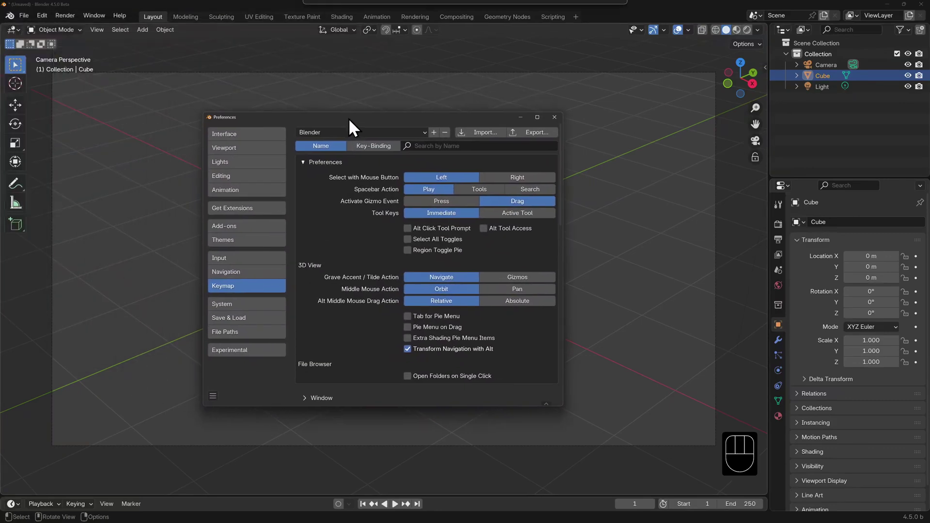
click(257, 261)
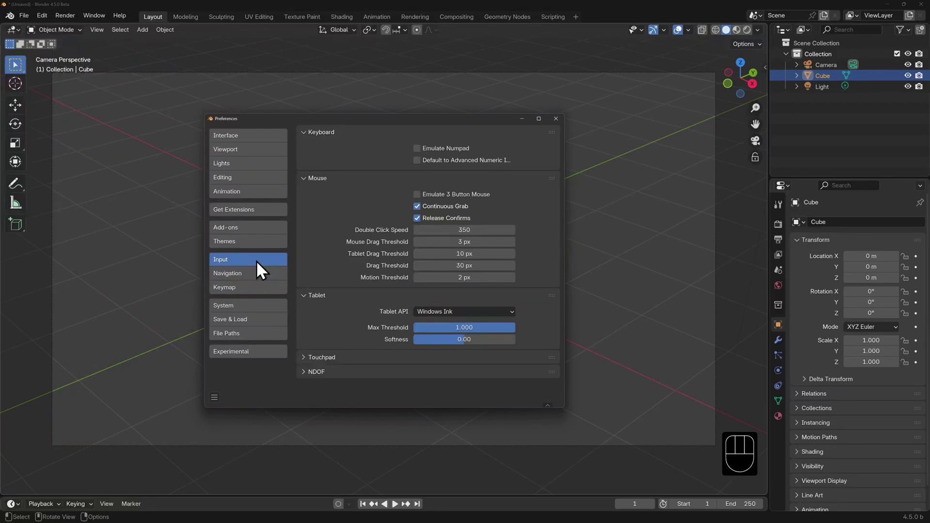
click(417, 148)
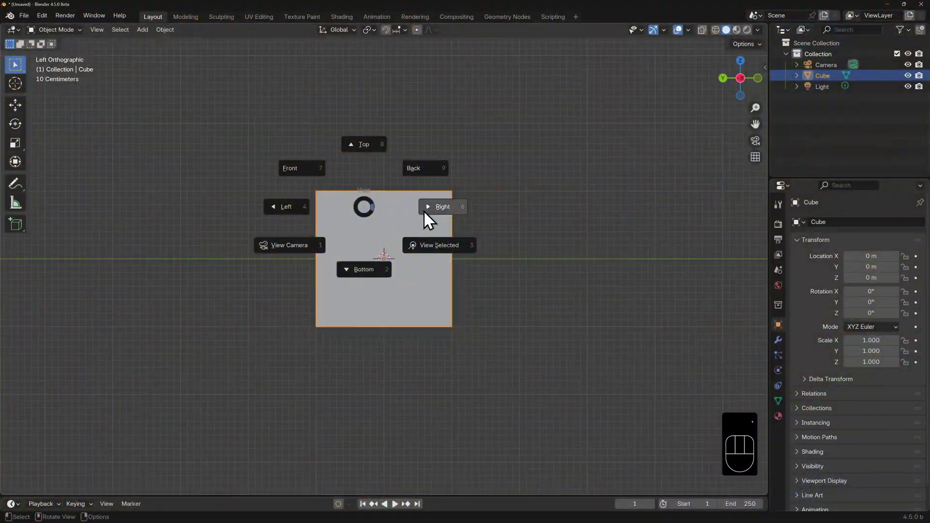
- Jump to the Right, Bottom and Camera views from the View pie, then return to a free view
click(427, 210)
key(grave)
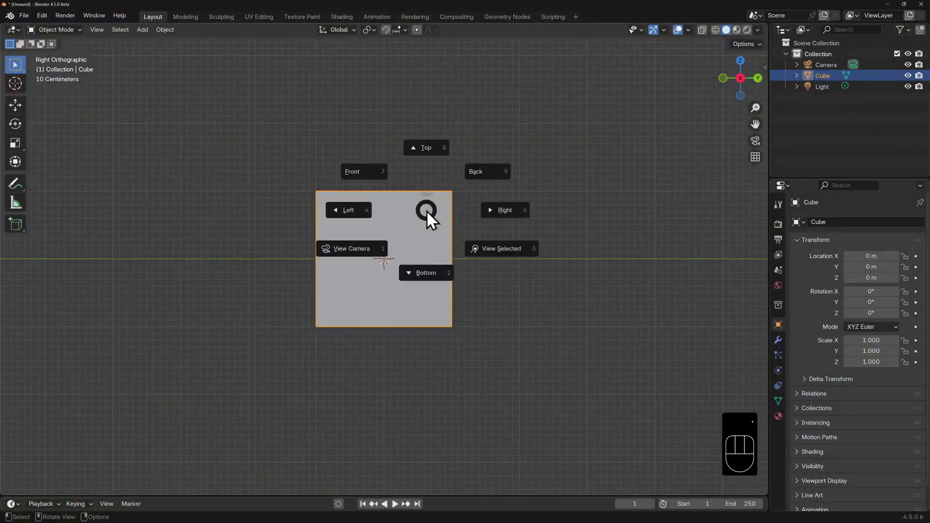
click(425, 272)
key(grave)
click(360, 306)
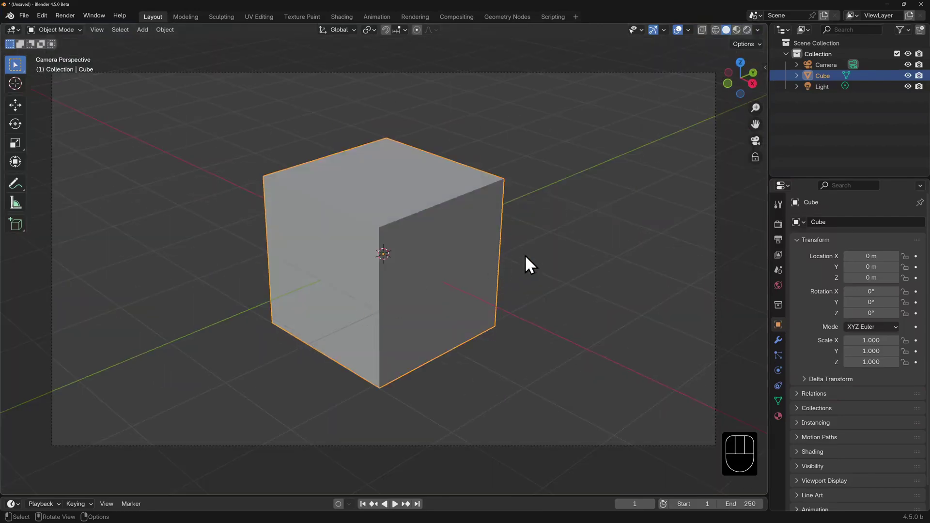
key(grave)
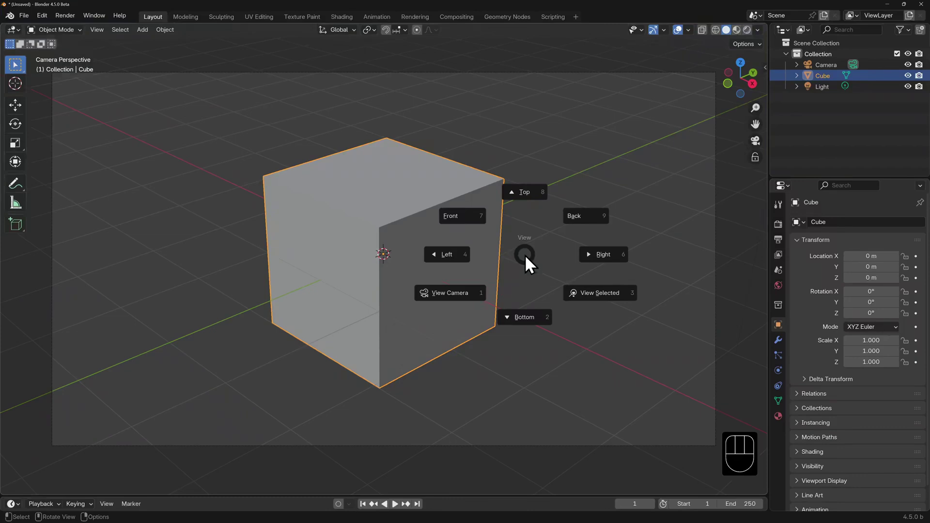
key(KP_5)
key(KP_5)
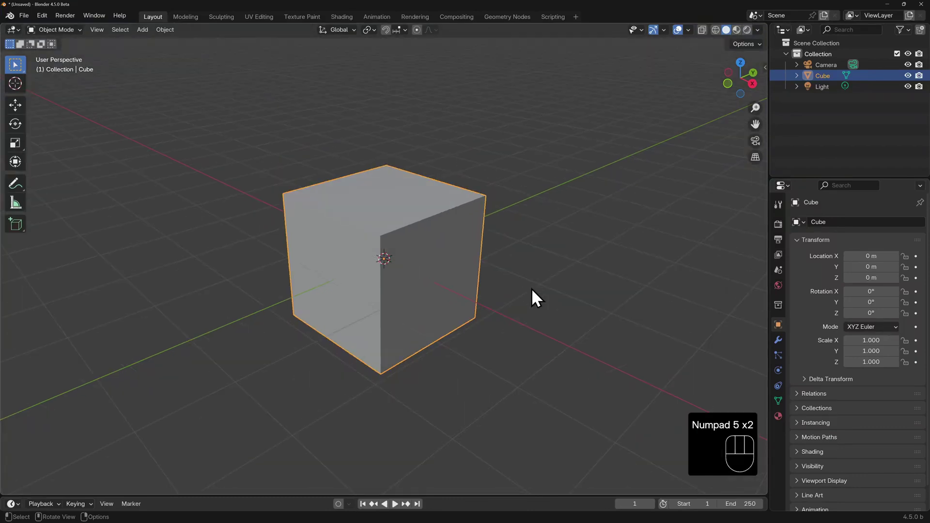
- Zoom out and pan the scene, then select the camera and look through it
scroll(531, 289, down, 5)
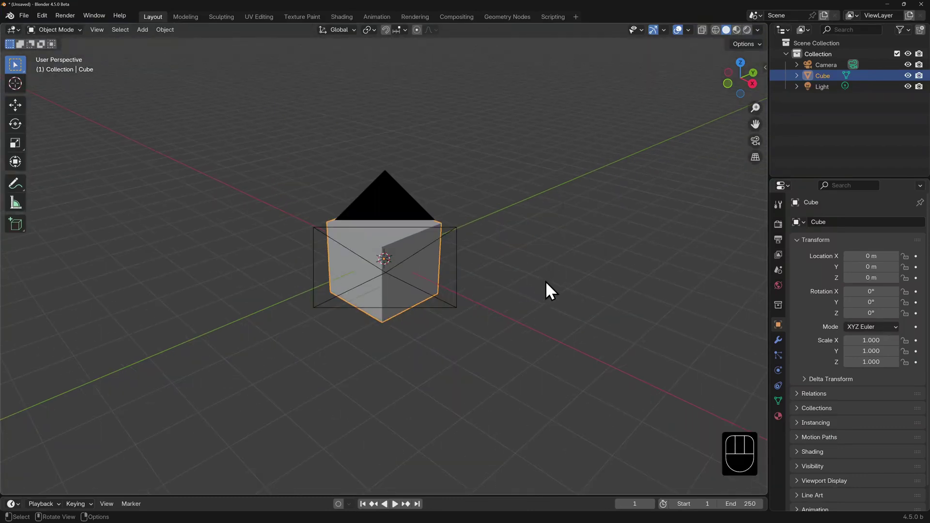
shift+middle_drag(546, 291, 488, 288)
click(209, 206)
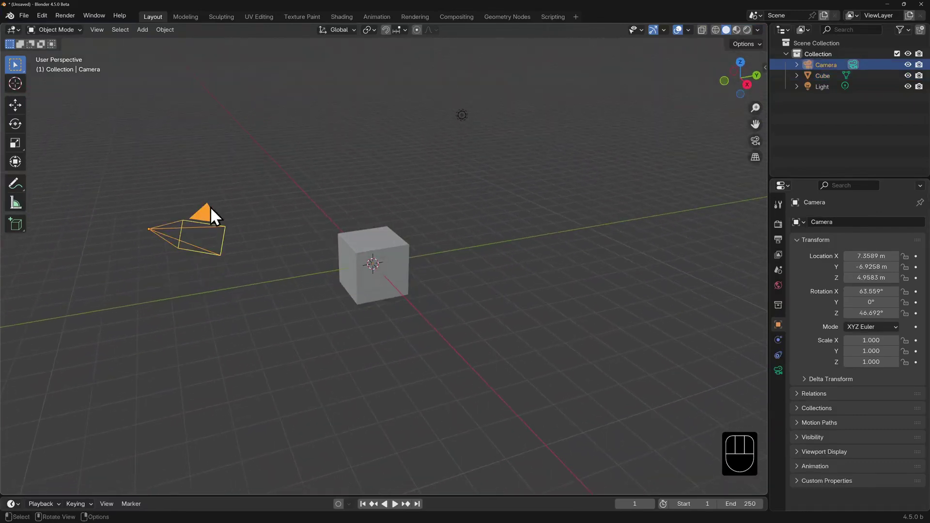
key(KP_0)
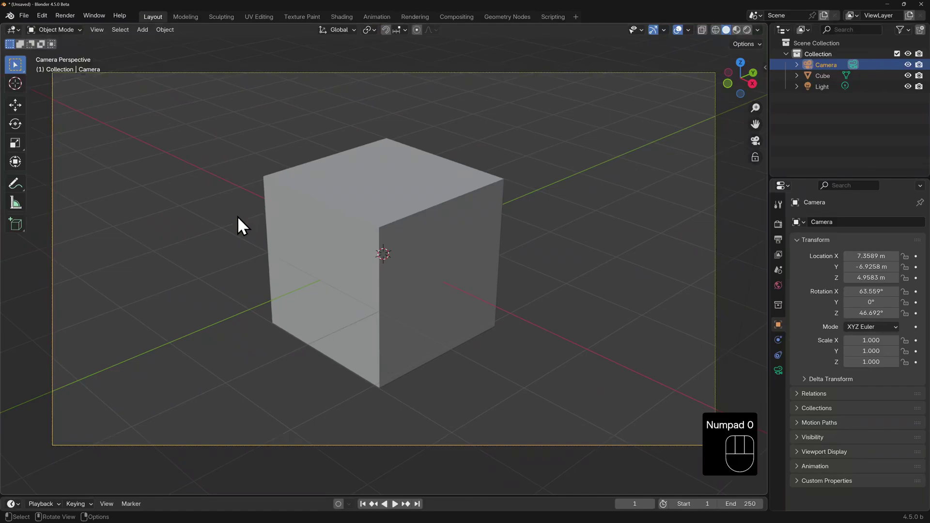
- Leave camera view and orbit with Numpad 4 and 6 to see the camera beside the cube
key(KP_0)
key(KP_4)
key(KP_4)
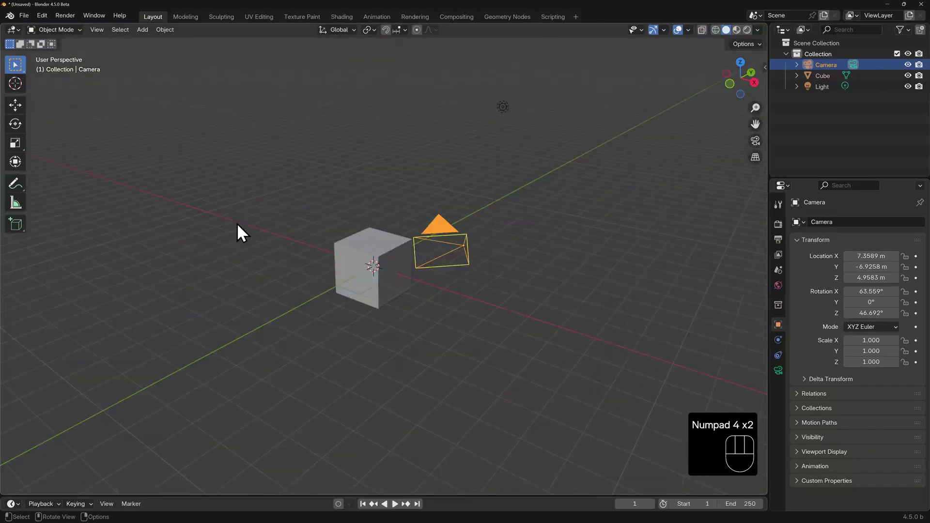
key(KP_4)
key(KP_4)
key(KP_6)
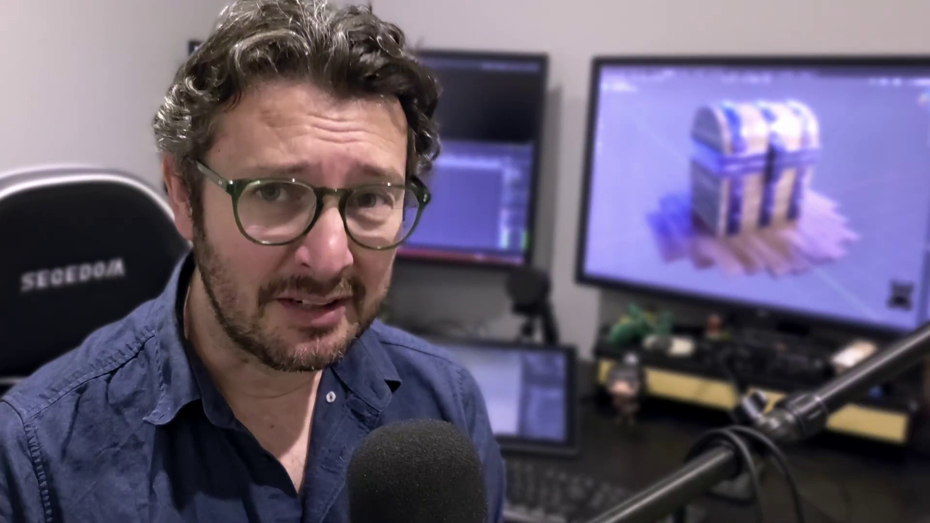